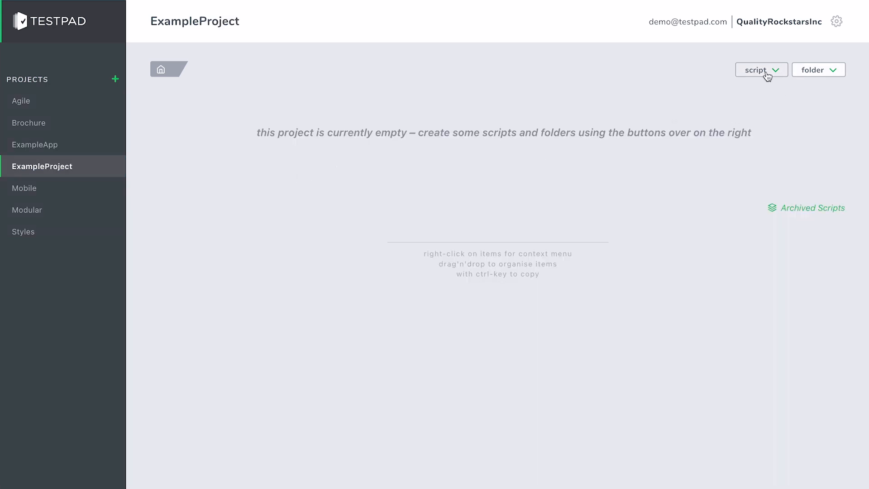
{"action": "left_click", "coordinate": [746, 68]}
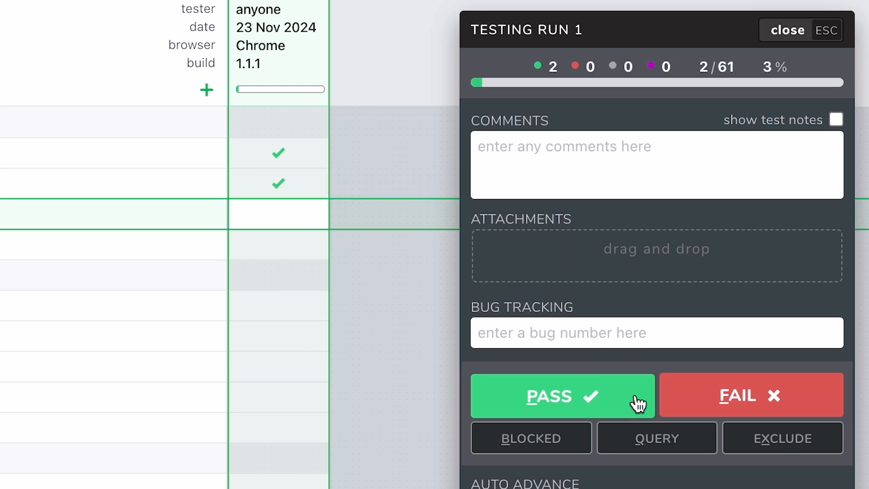
- Record the selected test and the one after it as passed in test run 1
{"action": "left_click", "coordinate": [639, 403]}
{"action": "left_click", "coordinate": [636, 401]}
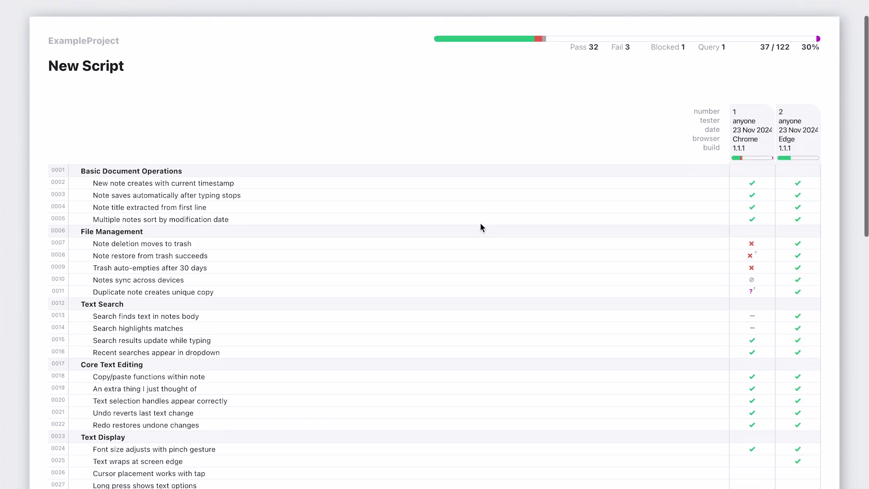
- Review the test results of both runs in the New Script report
{"action": "scroll", "coordinate": [480, 222], "scroll_direction": "down", "scroll_amount": 7}
{"action": "scroll", "coordinate": [476, 222], "scroll_direction": "down", "scroll_amount": 3}
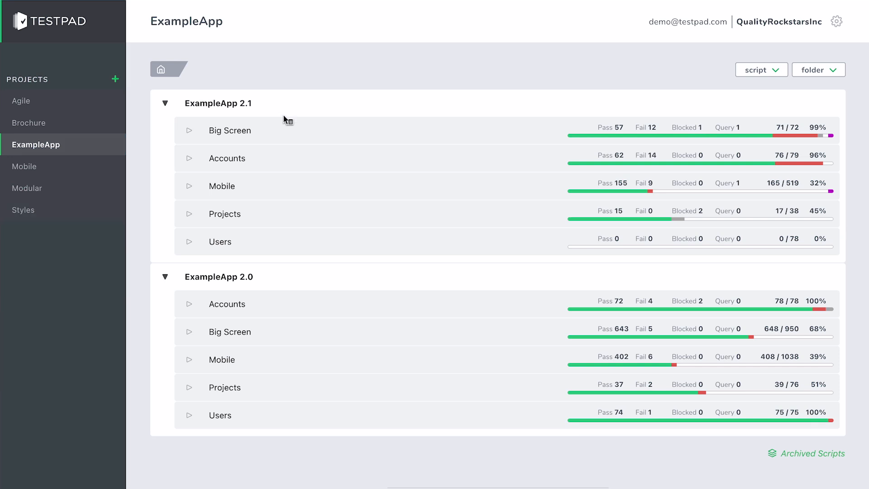
- Collapse the ExampleApp 2.1 and ExampleApp 2.0 folders, and expand both again
{"action": "left_click", "coordinate": [166, 103]}
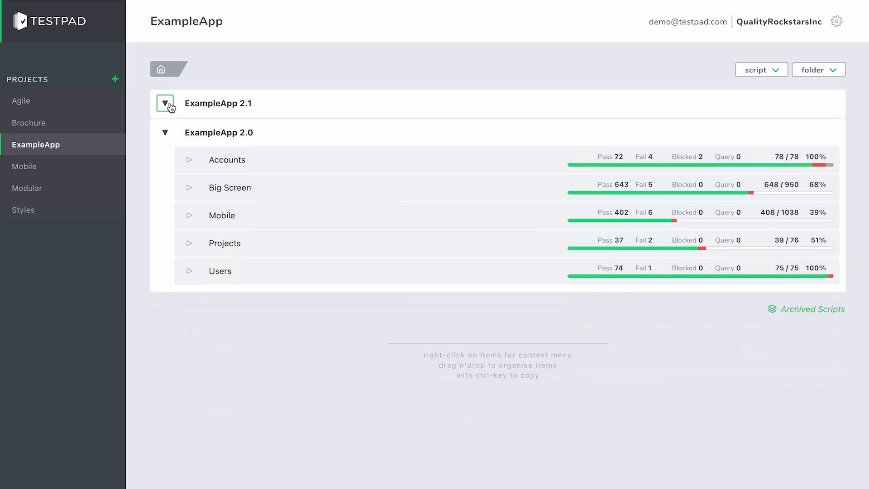
{"action": "left_click", "coordinate": [166, 131]}
{"action": "left_click", "coordinate": [165, 131]}
{"action": "left_click", "coordinate": [165, 103]}
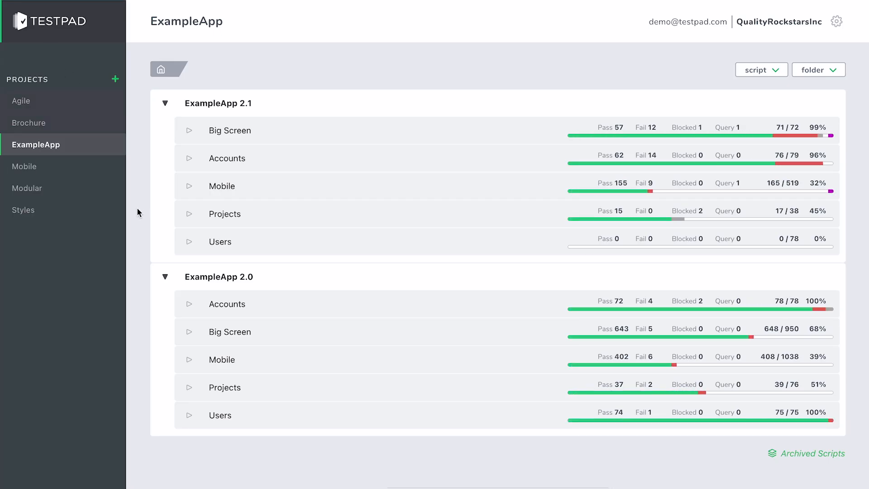
{"action": "right_click", "coordinate": [217, 107]}
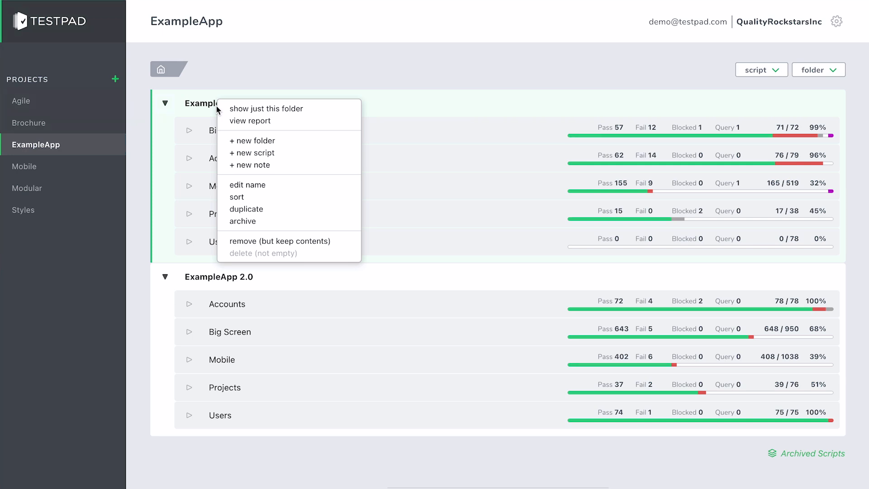
{"action": "left_click", "coordinate": [249, 71]}
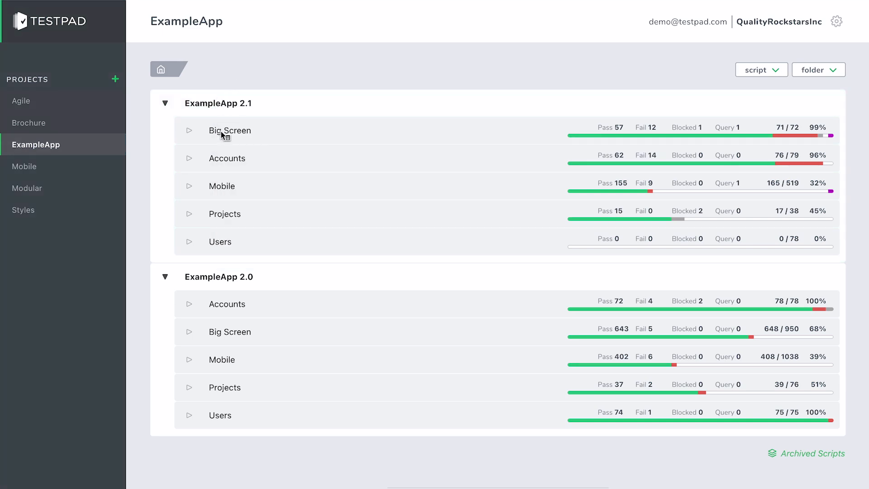
{"action": "right_click", "coordinate": [225, 131]}
{"action": "left_click", "coordinate": [204, 120]}
{"action": "right_click", "coordinate": [38, 152]}
{"action": "right_click", "coordinate": [219, 100]}
- Create a new project named ExampleProject
{"action": "left_click", "coordinate": [115, 79]}
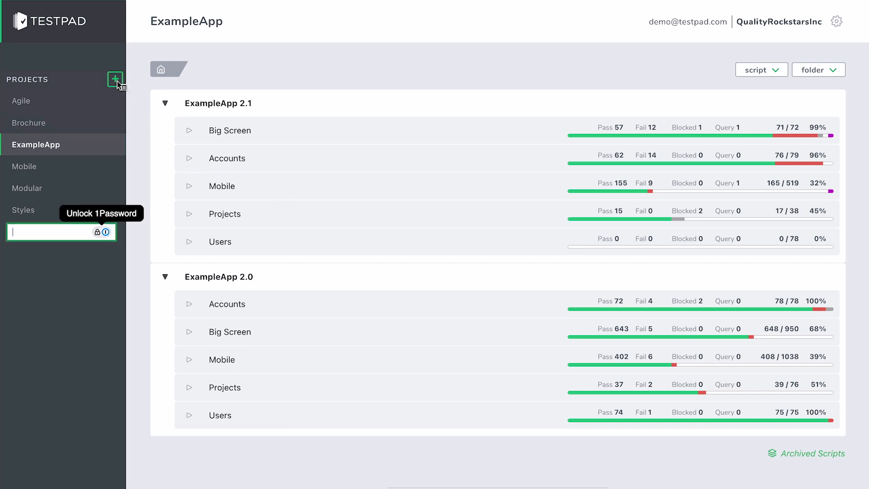
{"action": "type", "text": "ExampleProject"}
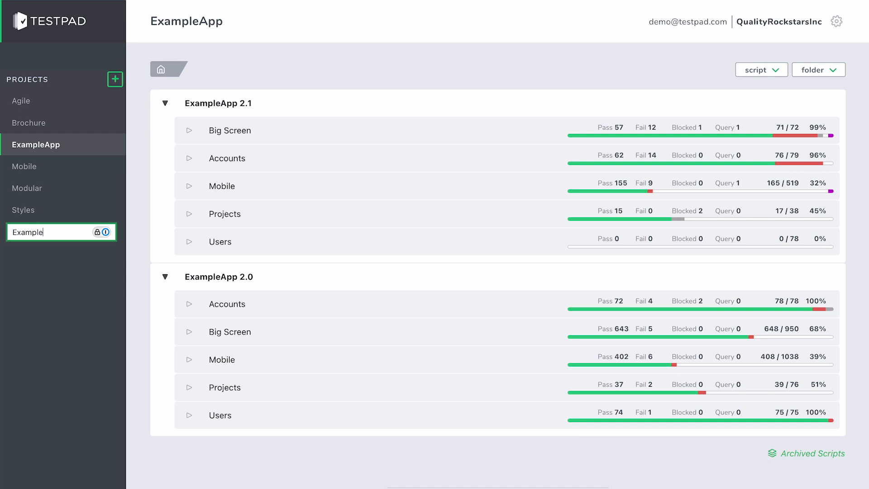
{"action": "key", "text": "Return"}
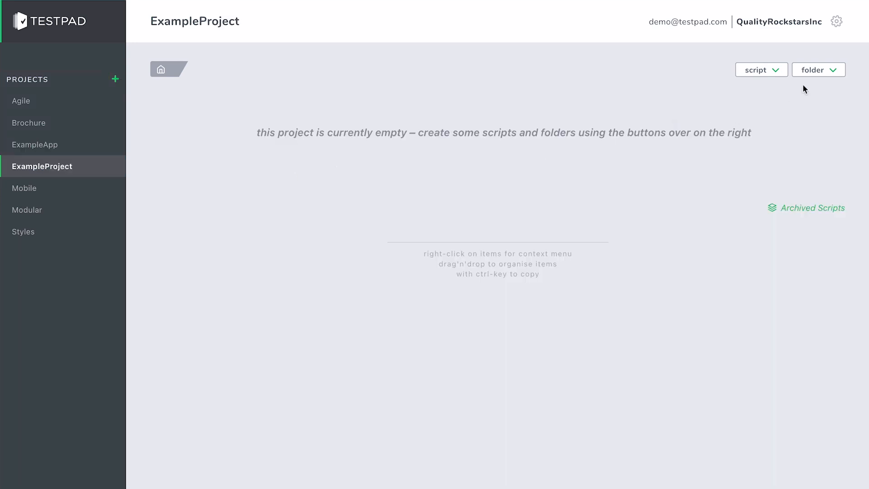
- Create a script with the default name in ExampleProject and open it
{"action": "left_click", "coordinate": [770, 75]}
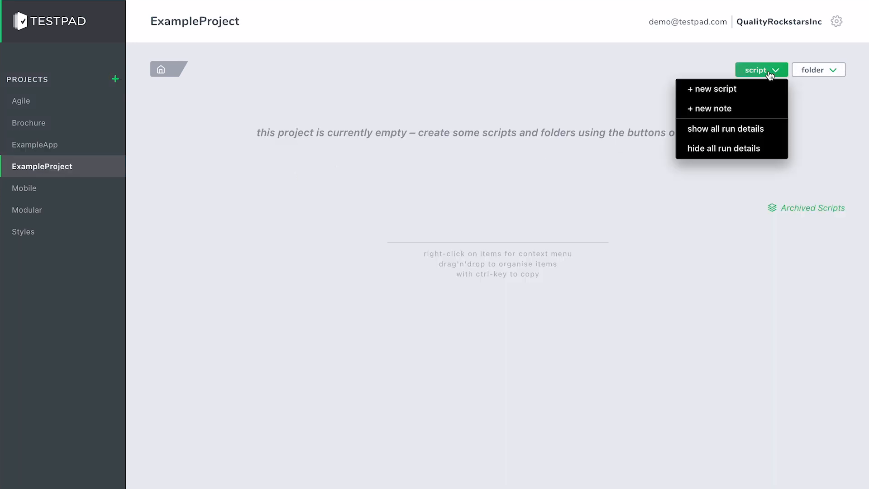
{"action": "left_click", "coordinate": [745, 92]}
{"action": "key", "text": "Return"}
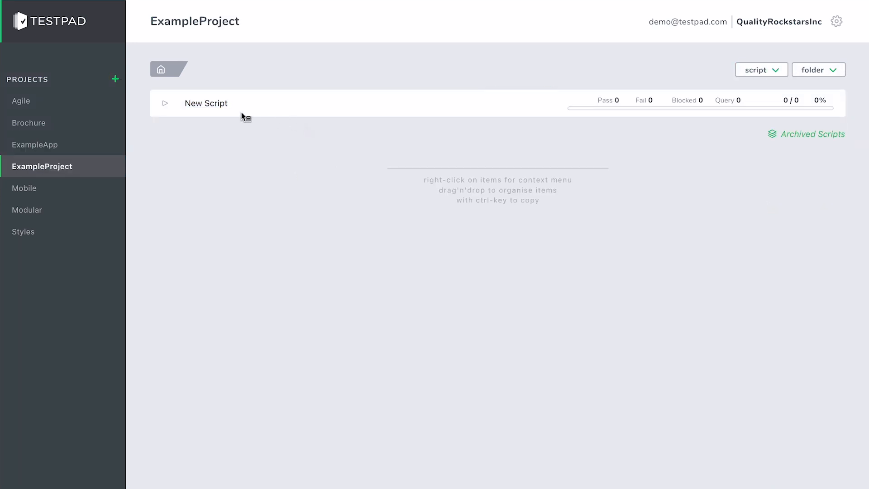
{"action": "left_click", "coordinate": [211, 108]}
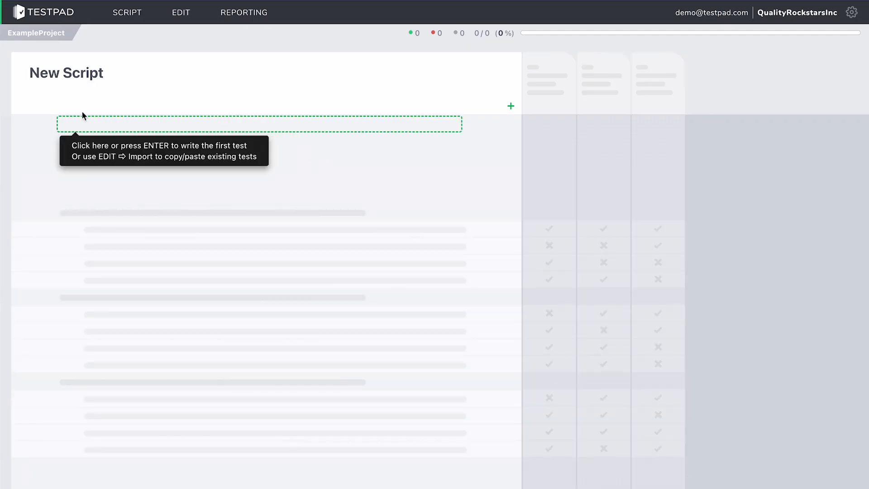
- Write six rows in the script: Basic Operations, File Management, Text Search, Core Text Editing, Text Display and Input Handling
{"action": "left_click", "coordinate": [82, 126]}
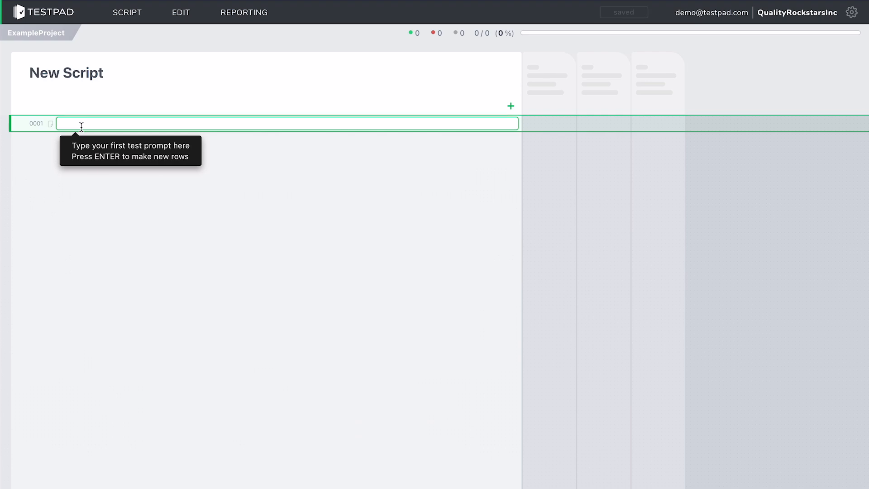
{"action": "type", "text": "Basic Operations"}
{"action": "key", "text": "Return"}
{"action": "type", "text": "File Management"}
{"action": "key", "text": "Return"}
{"action": "type", "text": "Text Search"}
{"action": "key", "text": "Return"}
{"action": "type", "text": "Core Text Editing"}
{"action": "key", "text": "Return"}
{"action": "type", "text": "Text Display Input Handling"}
- Move through the script rows from Text Search and return to the Basic Operations row
{"action": "left_click", "coordinate": [100, 157]}
{"action": "key", "text": "Up"}
{"action": "key", "text": "Up"}
{"action": "key", "text": "Down"}
{"action": "key", "text": "Down"}
{"action": "key", "text": "Down"}
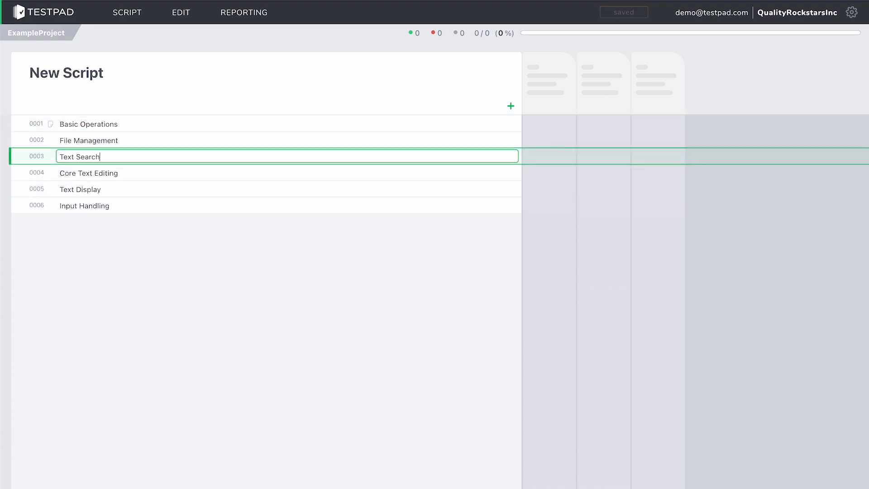
{"action": "key", "text": "Up"}
{"action": "key", "text": "Up"}
{"action": "key", "text": "Up"}
{"action": "key", "text": "Down"}
{"action": "key", "text": "Down"}
{"action": "key", "text": "Up"}
{"action": "key", "text": "Up"}
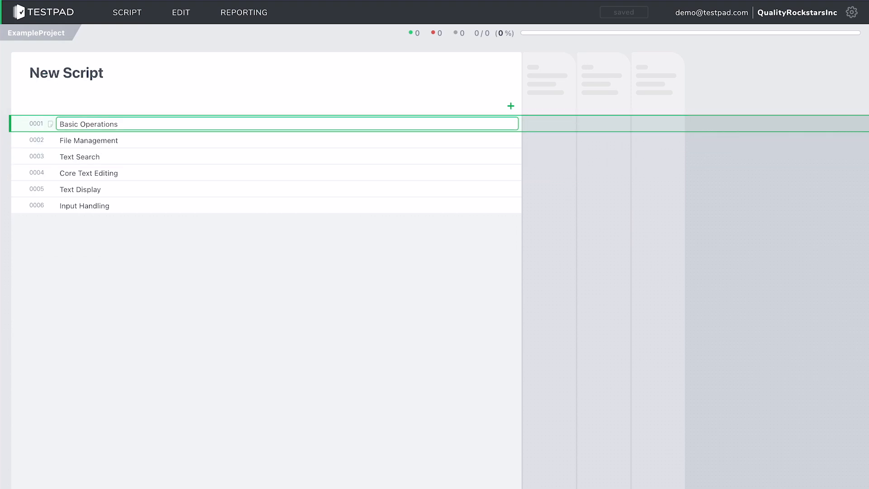
- Add two indented tests under Basic Operations: "New note button creates a new note with the current timestamp" and "Note saves automatically after typing stops"
{"action": "key", "text": "Return"}
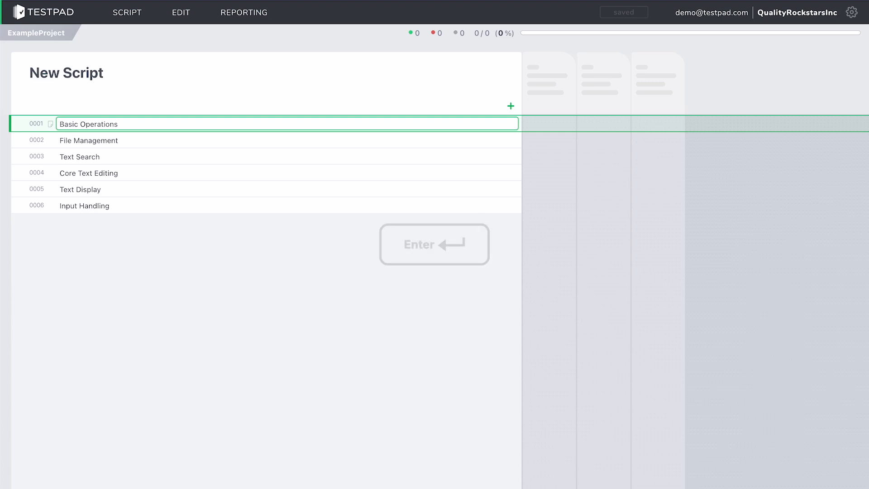
{"action": "key", "text": "Tab"}
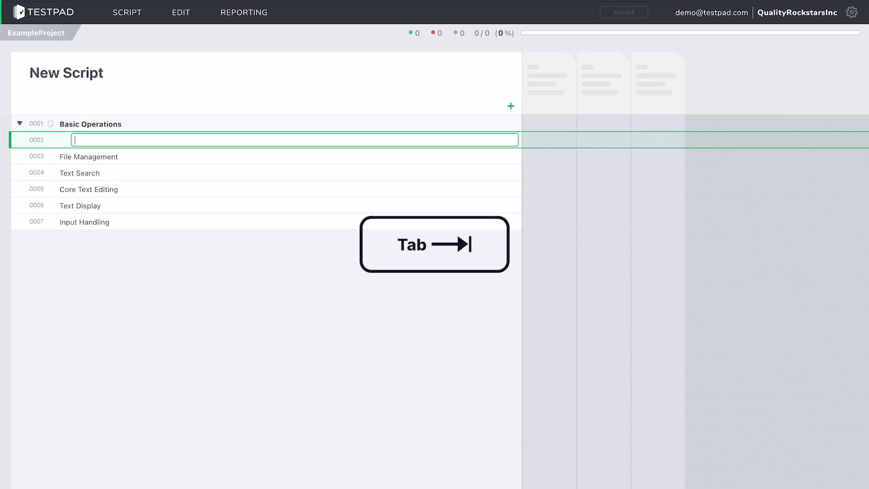
{"action": "type", "text": "New note button creates a new note with the current timestamp"}
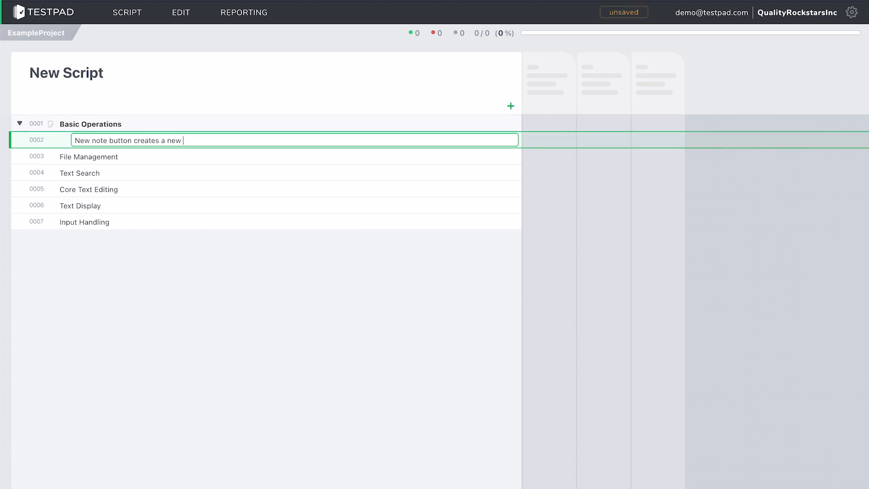
{"action": "key", "text": "Return"}
{"action": "type", "text": "Note saves automatically after typing stops"}
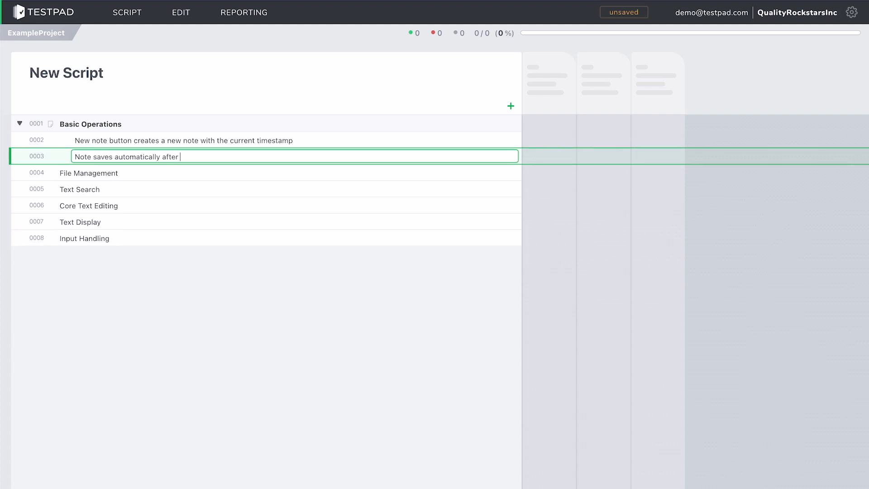
- Add "Note title extracted from first line" and "Multiple notes sort by modification date" as further tests under Basic Operations
{"action": "key", "text": "Return"}
{"action": "type", "text": "Note title extracted from first line"}
{"action": "key", "text": "Return"}
{"action": "type", "text": "Multiple notes sort by modification date"}
- Add tests under File Management: "Note deletion moves note to trash", "Note restore from trash succeeds", "Trash auto-empties after 30 days" and "Duplicate note creates unique copy"
{"action": "key", "text": "Down"}
{"action": "key", "text": "Return"}
{"action": "key", "text": "Tab"}
{"action": "type", "text": "Note deletion moves note to trash Note restore from trash succeeds"}
{"action": "key", "text": "Return"}
{"action": "type", "text": "Trash auto-empties after 30 days"}
{"action": "key", "text": "Return"}
{"action": "type", "text": "Duplicate note creat"}
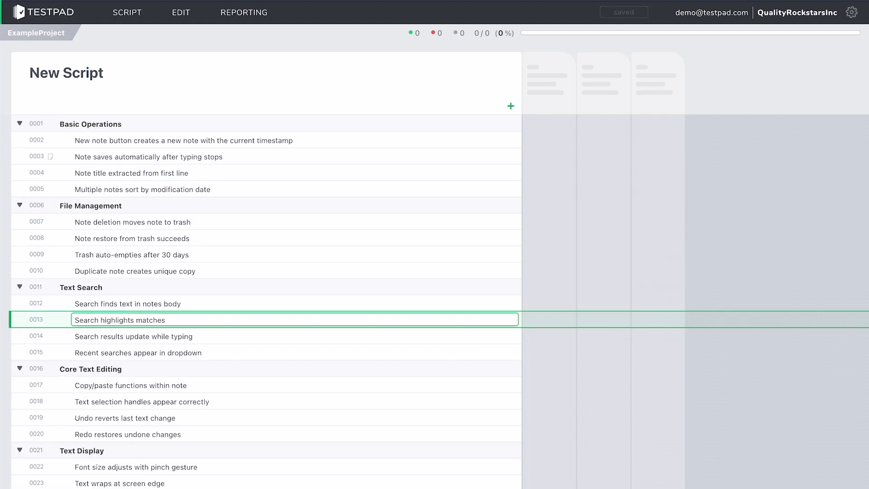
- Go up to the "Multiple notes sort by modification date" test, indent it and outdent it again
{"action": "key", "text": "Up"}
{"action": "key", "text": "Up"}
{"action": "key", "text": "Up"}
{"action": "key", "text": "Up"}
{"action": "key", "text": "Up"}
{"action": "key", "text": "Up"}
{"action": "key", "text": "Up"}
{"action": "key", "text": "Up"}
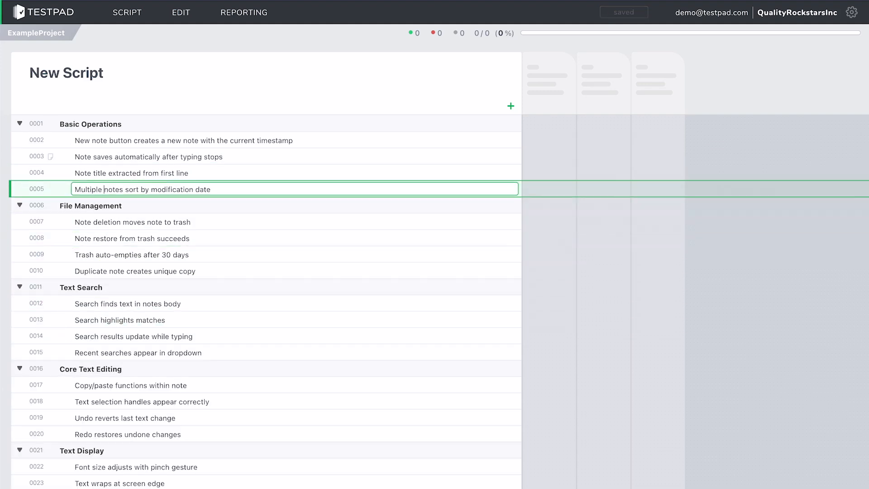
{"action": "key", "text": "Tab"}
{"action": "key", "text": "shift+Tab"}
{"action": "key", "text": "Escape"}
{"action": "key", "text": "Down"}
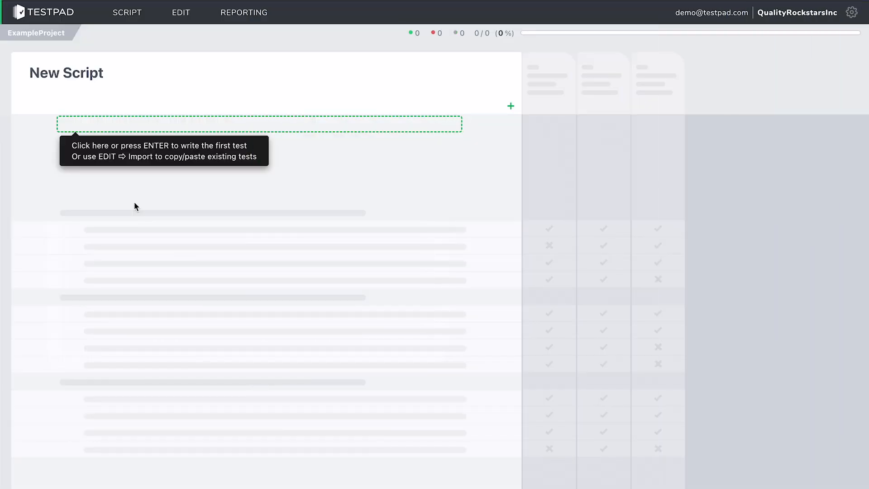
- Import the copied plain-text list of tests, starting with Basic Document Operations, into the empty script
{"action": "left_click", "coordinate": [184, 17]}
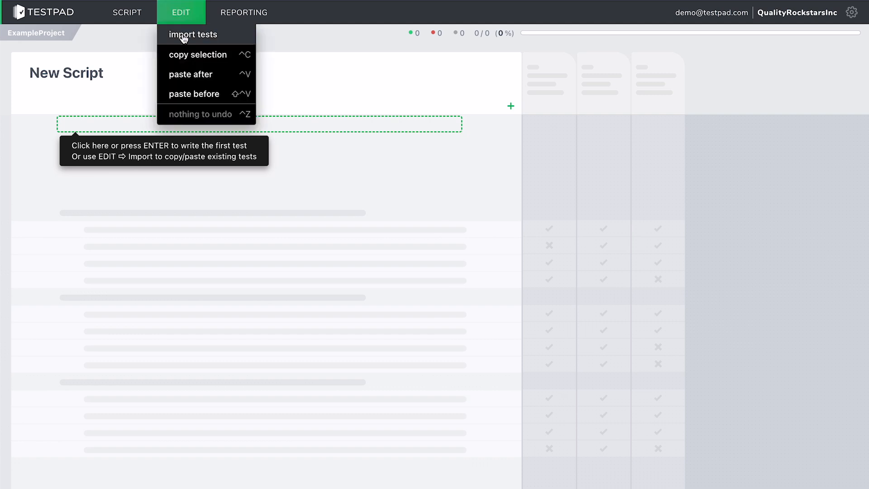
{"action": "left_click", "coordinate": [183, 36]}
{"action": "left_click", "coordinate": [159, 163]}
{"action": "key", "text": "ctrl+v"}
{"action": "scroll", "coordinate": [327, 323], "scroll_direction": "up", "scroll_amount": 10}
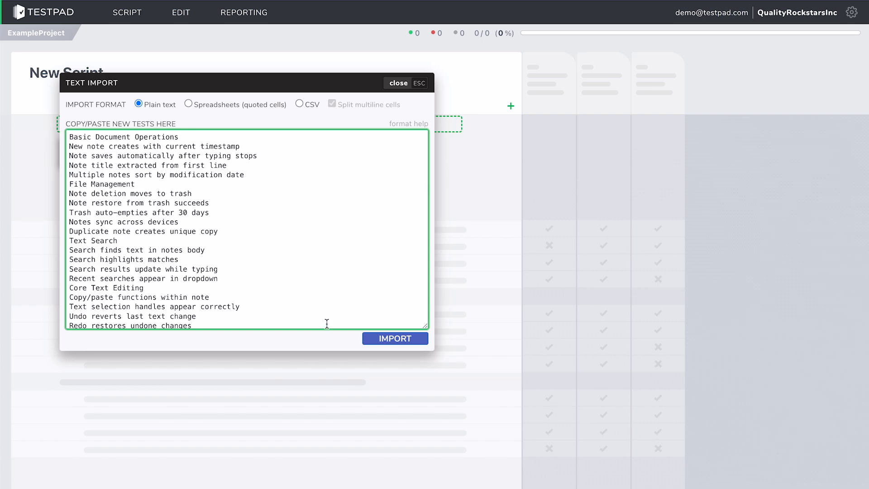
{"action": "left_click", "coordinate": [394, 342]}
- Indent rows 2–5 under Basic Document Operations, rows 7–11 under File Management and rows 13–16 under Text Search
{"action": "left_click", "coordinate": [36, 143]}
{"action": "left_click", "coordinate": [40, 191], "text": "shift"}
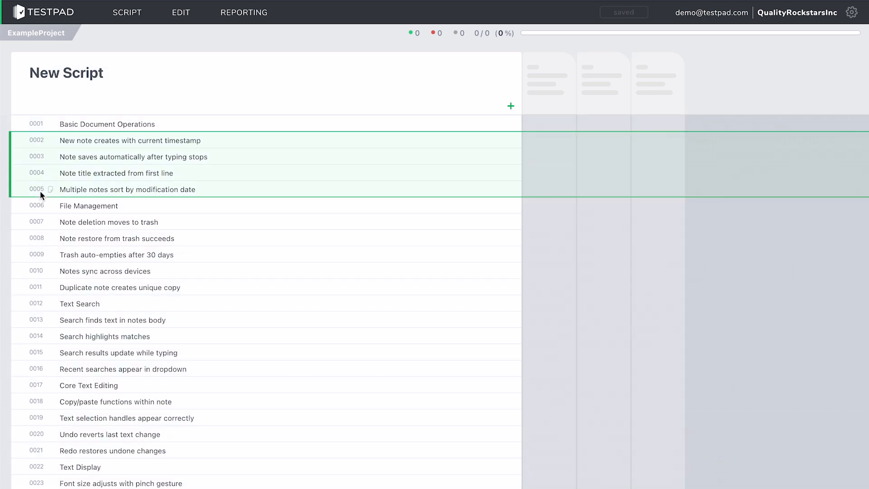
{"action": "key", "text": "Tab"}
{"action": "left_click", "coordinate": [38, 222]}
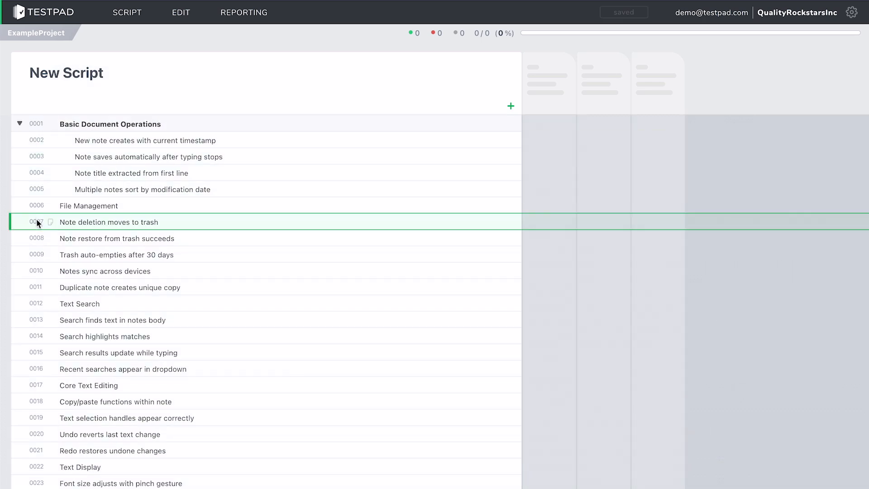
{"action": "left_click", "coordinate": [33, 284], "text": "shift"}
{"action": "key", "text": "Tab"}
{"action": "left_click", "coordinate": [35, 320]}
{"action": "left_click", "coordinate": [33, 371], "text": "shift"}
{"action": "key", "text": "Tab"}
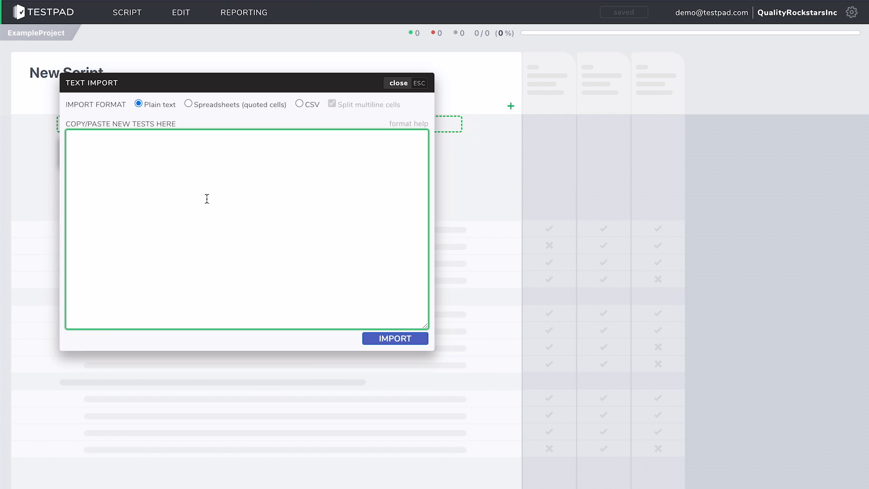
- Import the copied plain-text test list with its tests already indented by spaces under their group headings
{"action": "key", "text": "ctrl+v"}
{"action": "scroll", "coordinate": [176, 166], "scroll_direction": "up", "scroll_amount": 10}
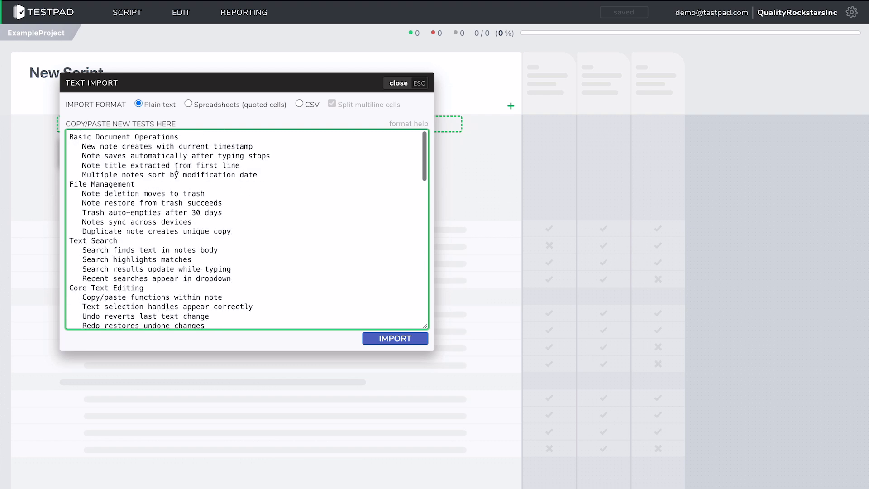
{"action": "left_click_drag", "start_coordinate": [82, 146], "coordinate": [69, 174]}
{"action": "left_click", "coordinate": [74, 175]}
{"action": "left_click", "coordinate": [383, 339]}
{"action": "scroll", "coordinate": [262, 336], "scroll_direction": "up", "scroll_amount": 15}
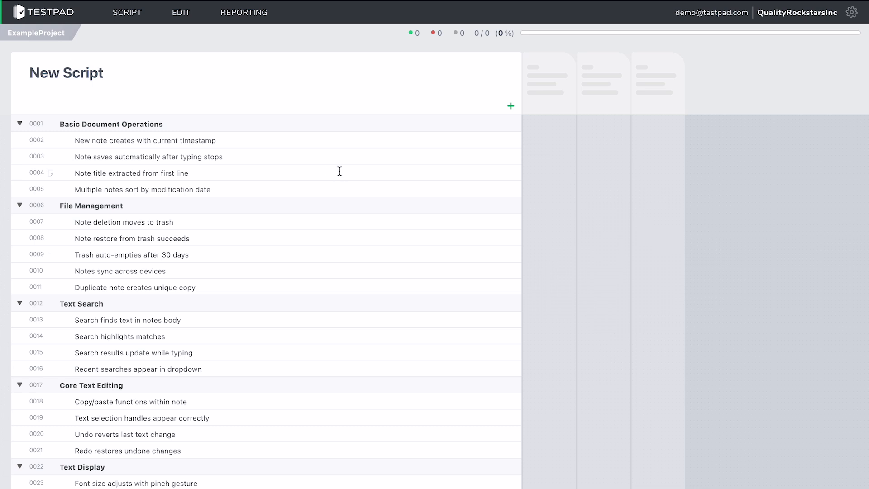
- Create a test run and save a new custom field named browser, placed above the build field
{"action": "left_click", "coordinate": [508, 109]}
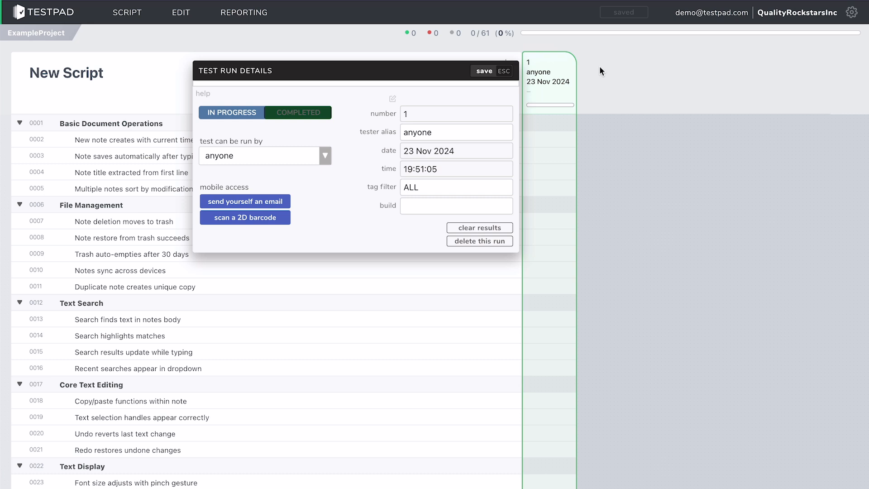
{"action": "left_click", "coordinate": [392, 98]}
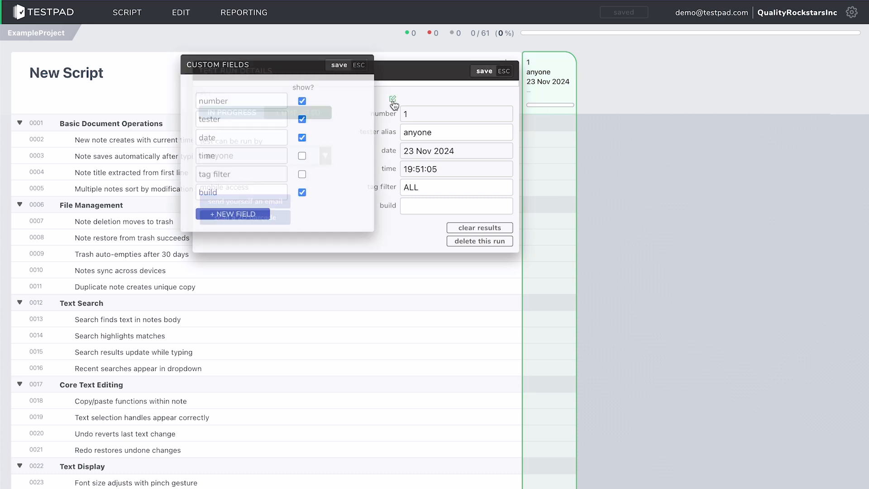
{"action": "left_click", "coordinate": [236, 218]}
{"action": "type", "text": "browser"}
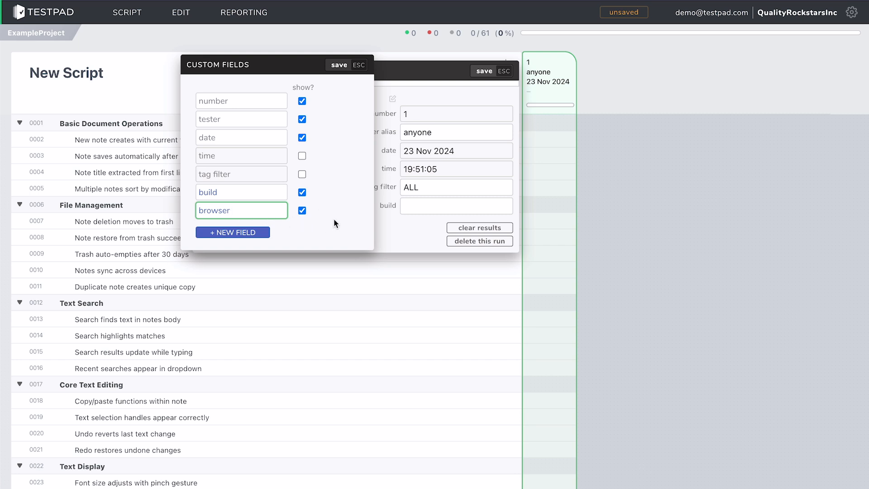
{"action": "left_click_drag", "start_coordinate": [322, 211], "coordinate": [322, 198]}
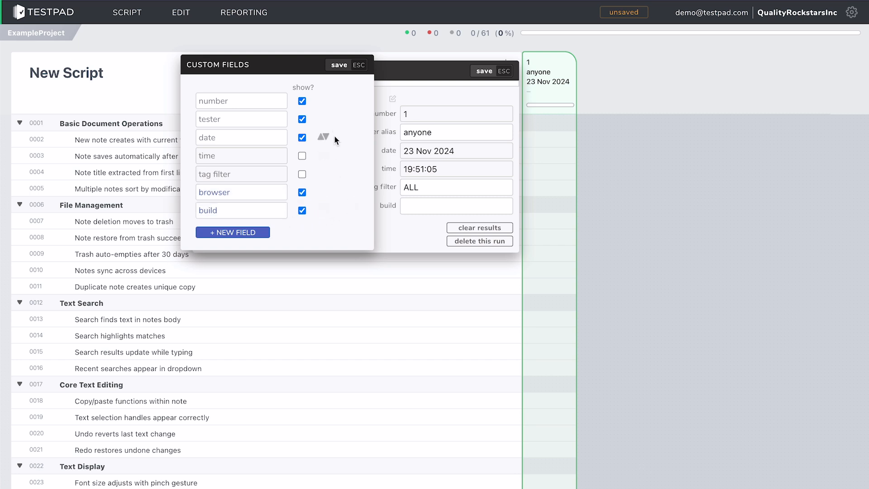
{"action": "left_click", "coordinate": [335, 63]}
- Set the test run's browser to Chrome and its build to 1.1.1
{"action": "type", "text": "Chrome"}
{"action": "left_click", "coordinate": [433, 226]}
{"action": "type", "text": "1.1.1"}
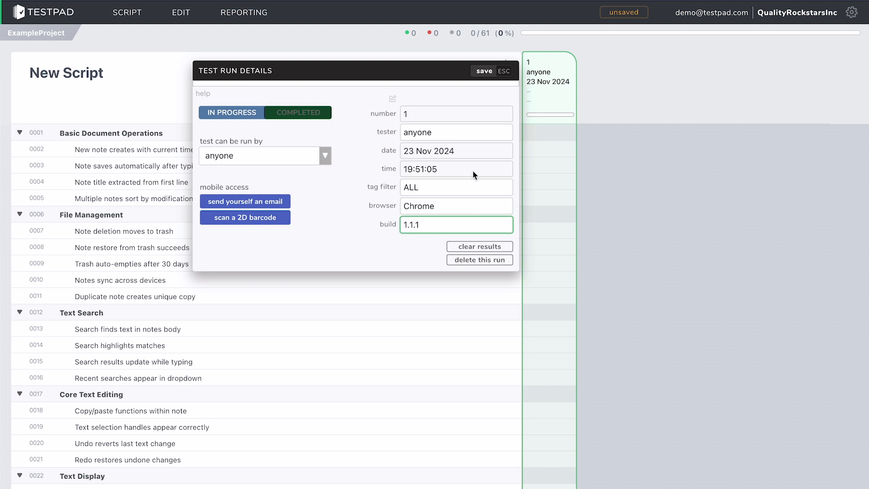
- Save the test run details and mark the four tests under Basic Document Operations as passed in the Chrome run
{"action": "key", "text": "Return"}
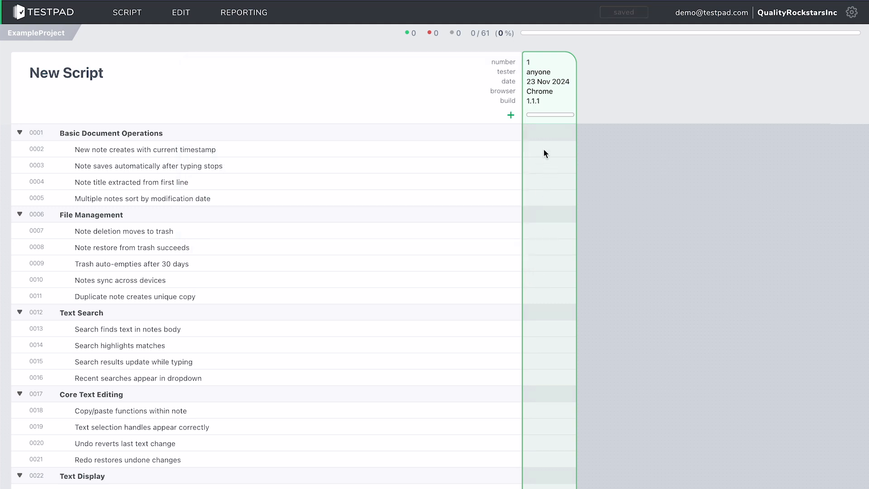
{"action": "mouse_move", "coordinate": [544, 154]}
{"action": "left_click", "coordinate": [544, 143]}
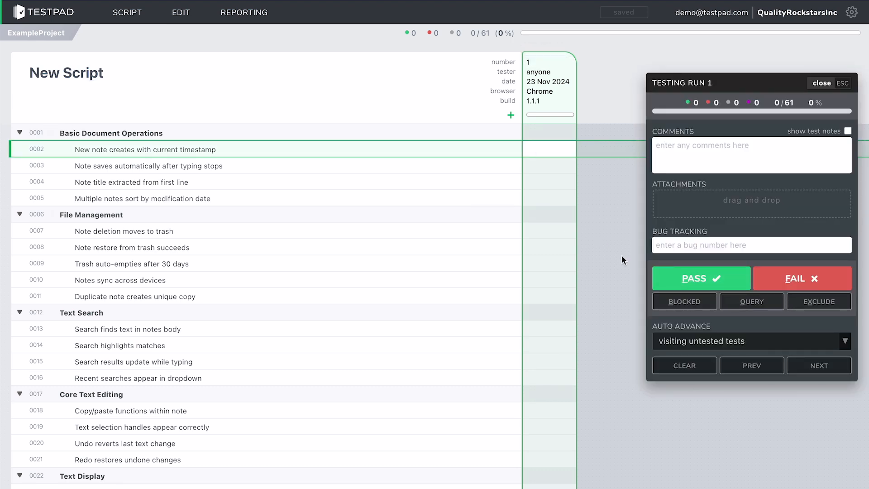
{"action": "left_click", "coordinate": [706, 286]}
{"action": "left_click", "coordinate": [741, 282]}
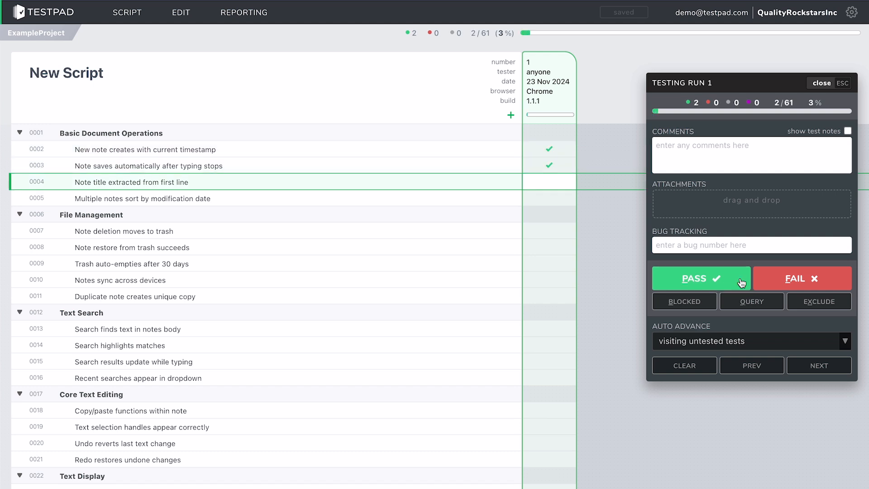
{"action": "left_click", "coordinate": [742, 283]}
{"action": "left_click", "coordinate": [742, 283]}
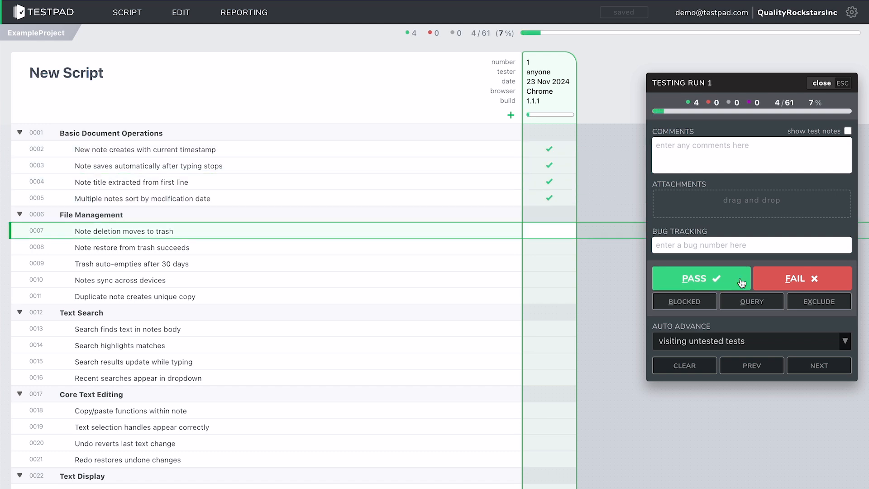
- Fail File Management tests 0007 to 0009 in the Chrome run, commenting "restore didn't do anything" on Note restore from trash succeeds
{"action": "left_click", "coordinate": [764, 284]}
{"action": "left_click", "coordinate": [734, 151]}
{"action": "type", "text": "restore didn't do anything"}
{"action": "left_click", "coordinate": [765, 280]}
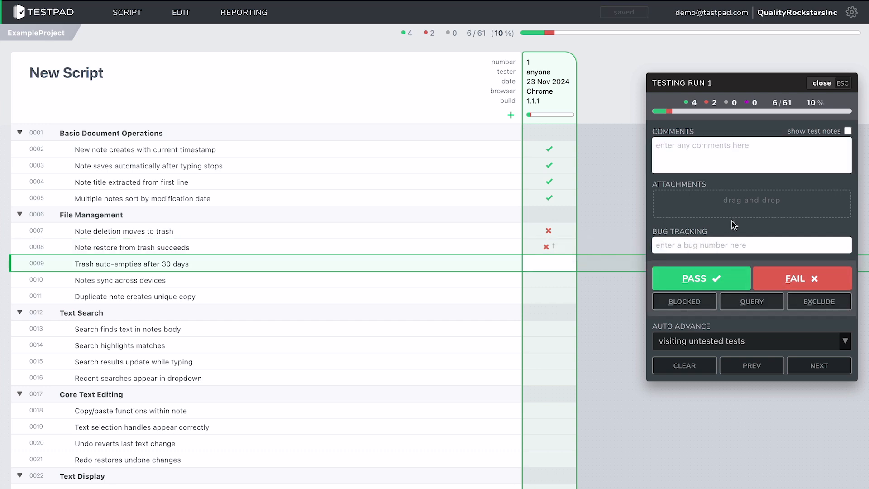
{"action": "key", "text": "f"}
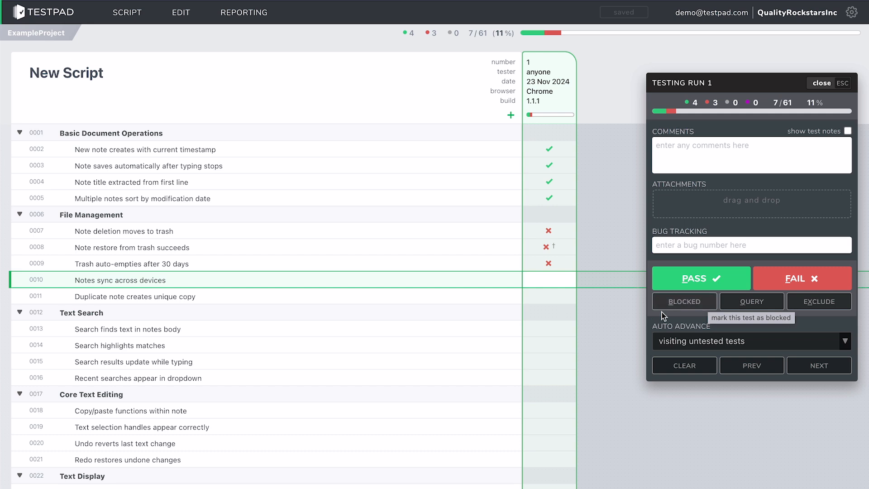
- Mark Notes sync across devices as blocked and query Duplicate note creates unique copy with the comment "I don't understand this test"
{"action": "left_click", "coordinate": [705, 306]}
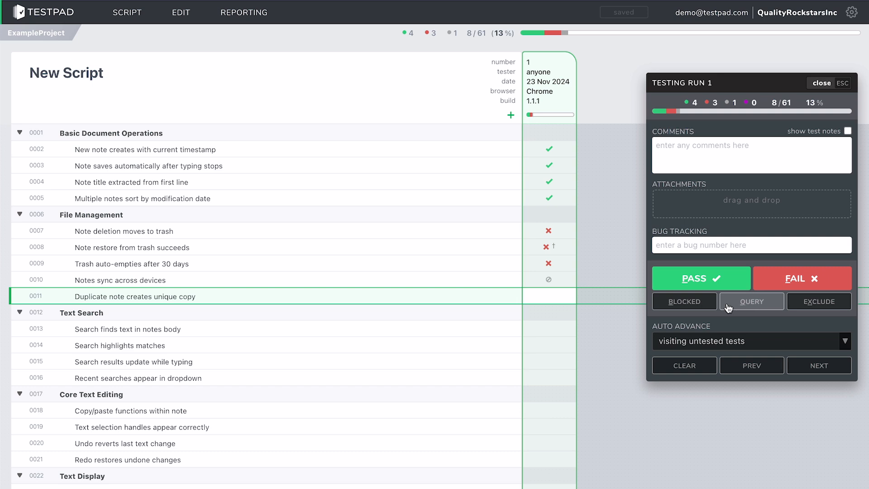
{"action": "left_click", "coordinate": [714, 159]}
{"action": "type", "text": "I don't understand this test"}
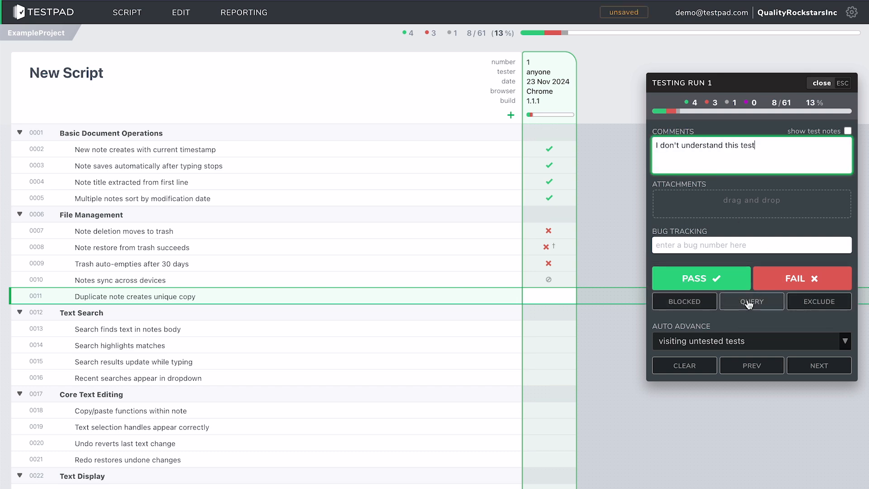
{"action": "left_click", "coordinate": [749, 305]}
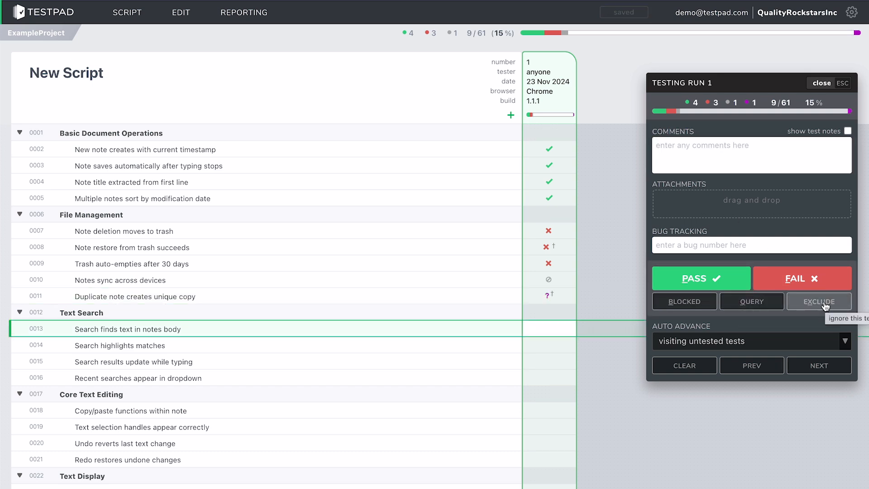
- Exclude tests 0013 and 0014 under Text Search from the Chrome run and pass tests 0015, 0016 and 0018
{"action": "left_click", "coordinate": [843, 307]}
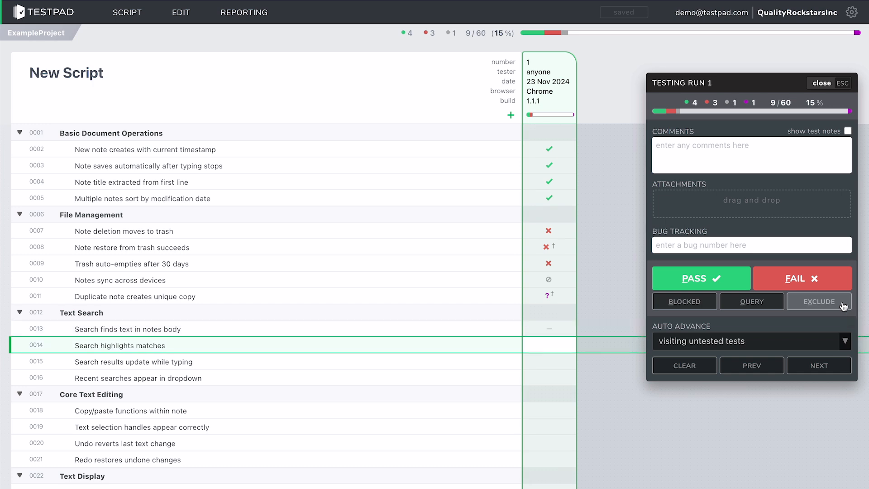
{"action": "left_click", "coordinate": [844, 307]}
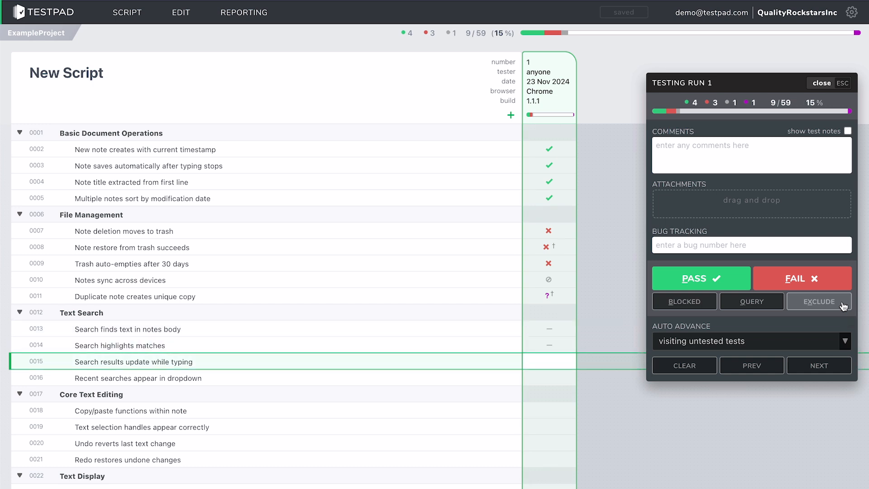
{"action": "left_click", "coordinate": [736, 281]}
{"action": "left_click", "coordinate": [736, 281]}
{"action": "left_click", "coordinate": [736, 281]}
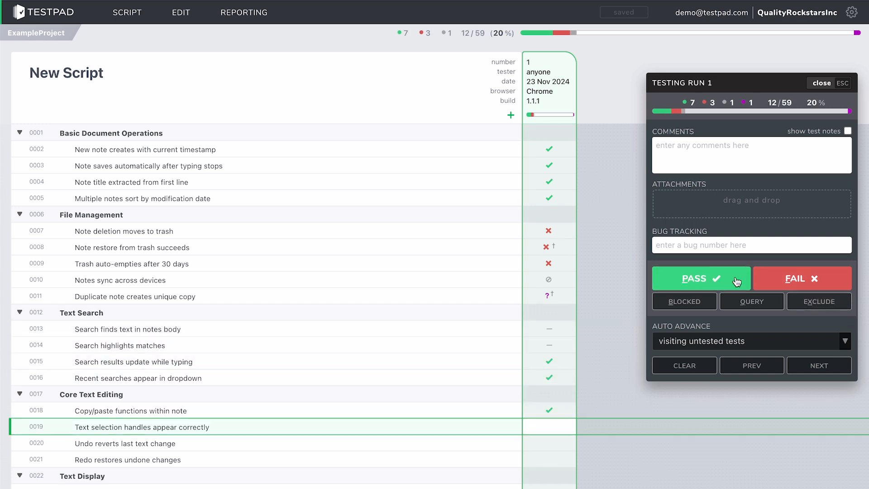
- Insert a test reading "An extra thing I just thought of" below Copy/paste functions within note, and pass it and the following four tests
{"action": "left_click", "coordinate": [197, 411]}
{"action": "key", "text": "Return"}
{"action": "type", "text": "An extra thing I just thought of"}
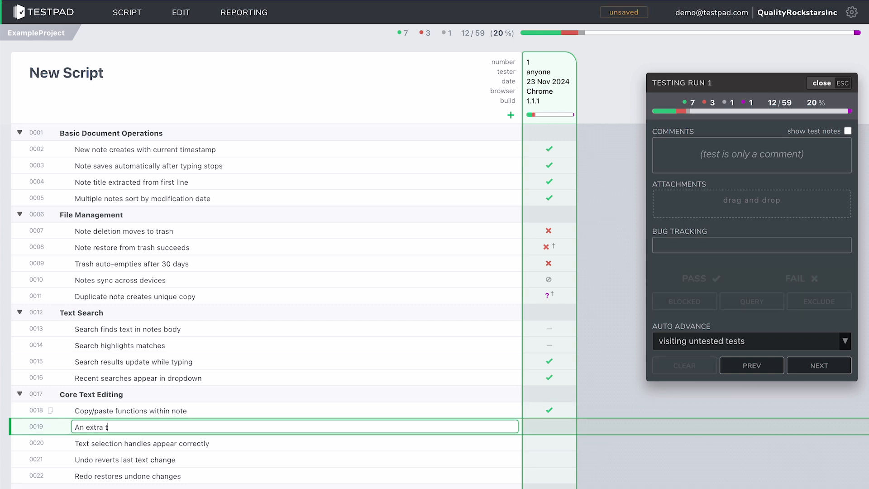
{"action": "key", "text": "p"}
{"action": "key", "text": "p"}
{"action": "key", "text": "p"}
{"action": "key", "text": "p"}
{"action": "key", "text": "p"}
- Create a second test run with browser Edge and build 1.1.1
{"action": "left_click", "coordinate": [507, 114]}
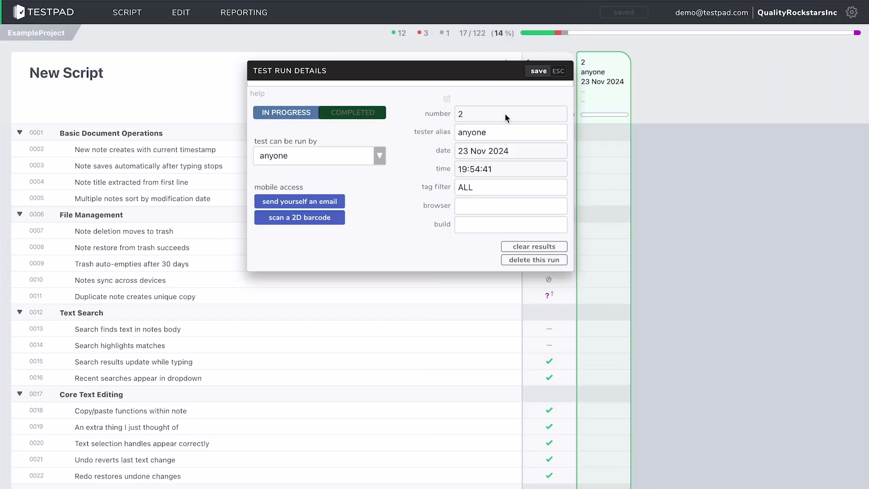
{"action": "left_click", "coordinate": [468, 206]}
{"action": "type", "text": "Edge"}
{"action": "left_click", "coordinate": [467, 232]}
{"action": "type", "text": "1.1.1"}
{"action": "left_click", "coordinate": [538, 71]}
- Mark the first 20 tests of the Edge run as passed, one after another
{"action": "left_click", "coordinate": [670, 286]}
{"action": "left_click", "coordinate": [670, 287]}
{"action": "left_click", "coordinate": [670, 287]}
{"action": "left_click", "coordinate": [670, 287]}
{"action": "left_click", "coordinate": [670, 287]}
{"action": "left_click", "coordinate": [670, 287]}
{"action": "left_click", "coordinate": [671, 286]}
{"action": "left_click", "coordinate": [672, 285]}
{"action": "left_click", "coordinate": [672, 284]}
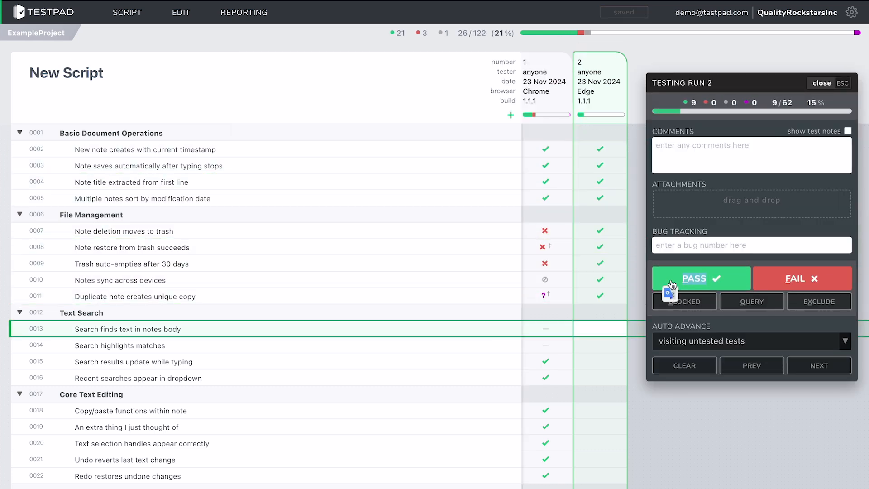
{"action": "left_click", "coordinate": [673, 284]}
{"action": "left_click", "coordinate": [742, 282]}
{"action": "left_click", "coordinate": [744, 281]}
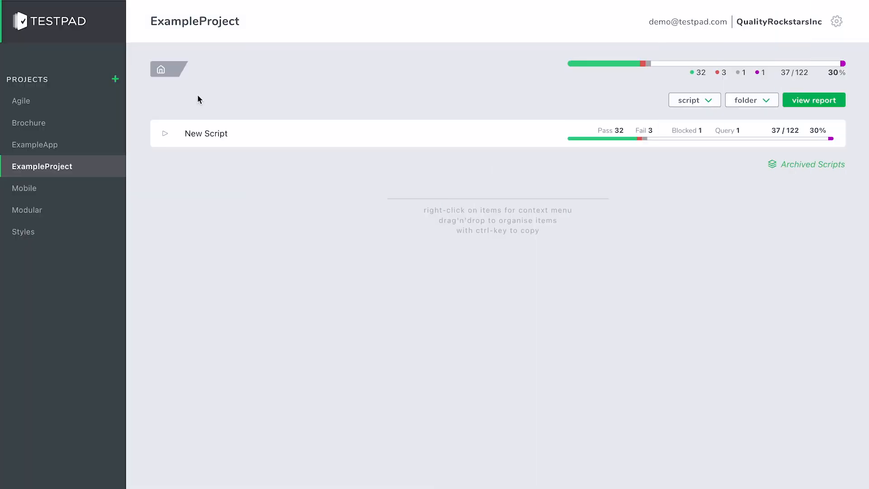
- Open the report for New Script and examine its test results and comment detail for both runs
{"action": "right_click", "coordinate": [195, 136]}
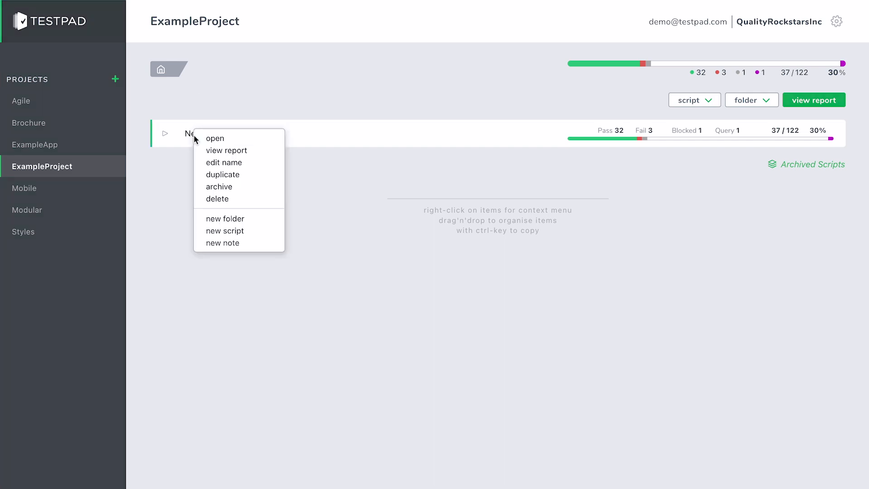
{"action": "left_click", "coordinate": [229, 154]}
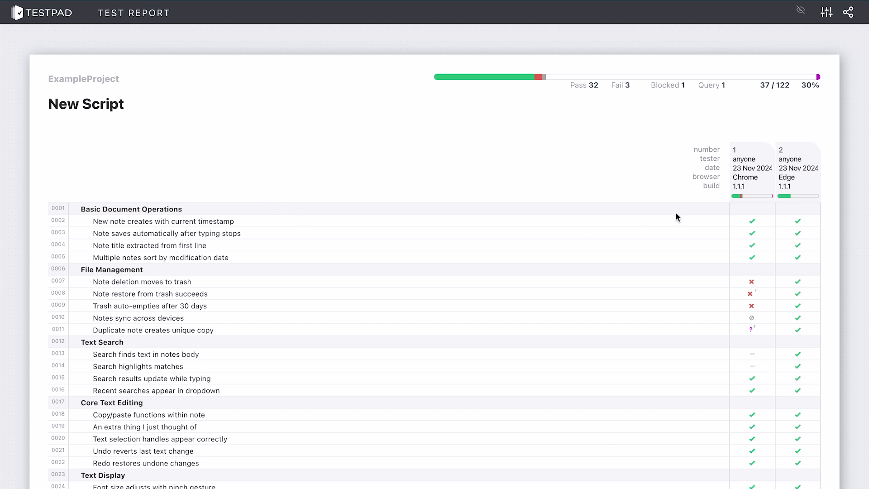
{"action": "scroll", "coordinate": [490, 224], "scroll_direction": "down", "scroll_amount": 15}
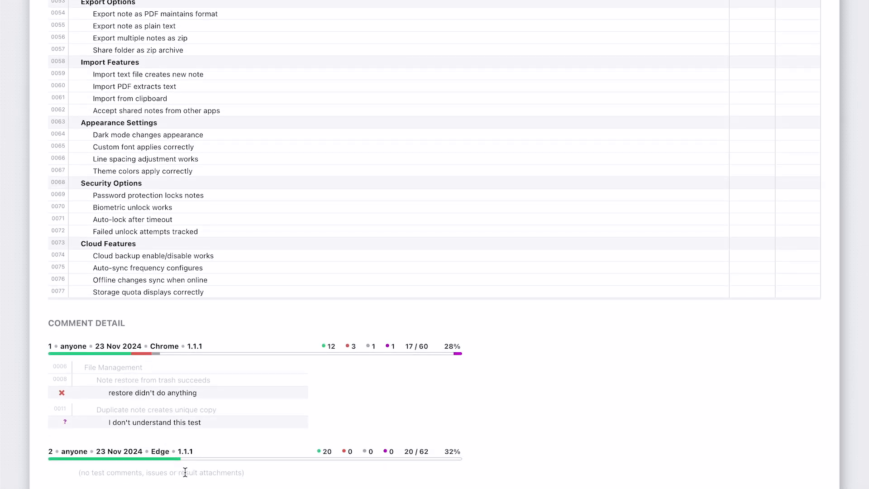
{"action": "scroll", "coordinate": [185, 472], "scroll_direction": "up", "scroll_amount": 15}
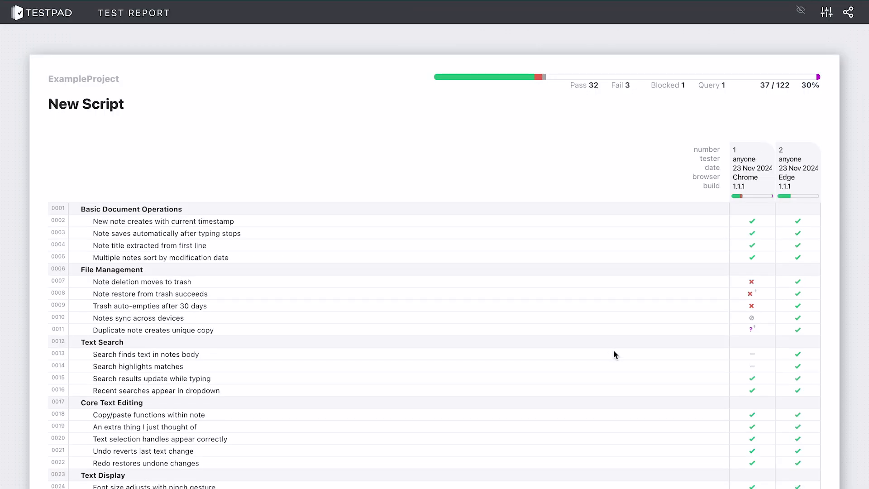
- Enable guest access for the New Script report and select its guest link
{"action": "left_click", "coordinate": [827, 12]}
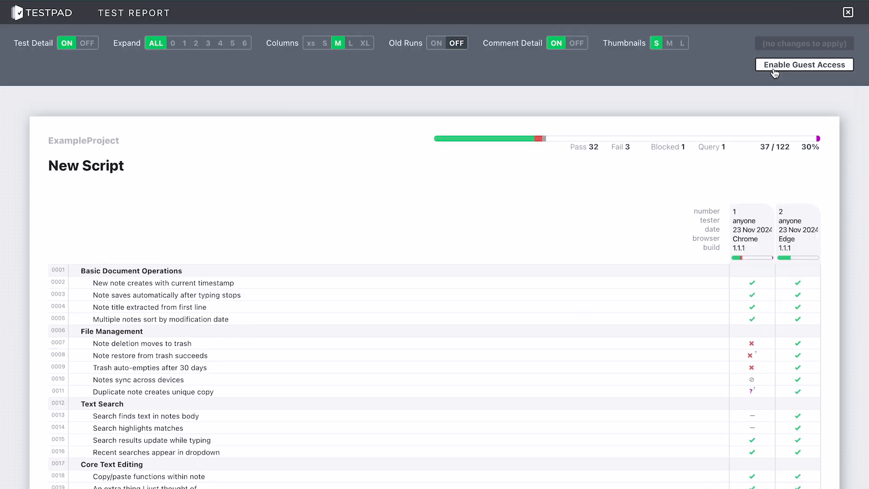
{"action": "left_click", "coordinate": [774, 68]}
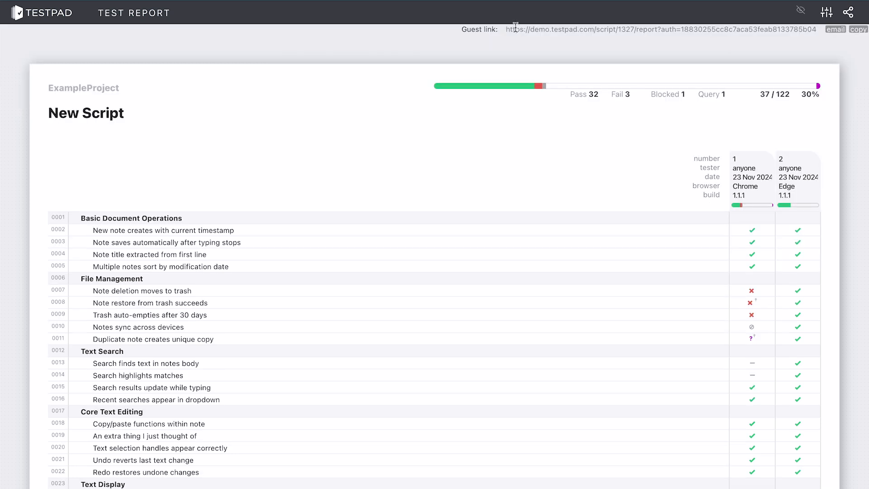
{"action": "left_click_drag", "start_coordinate": [506, 30], "coordinate": [814, 29]}
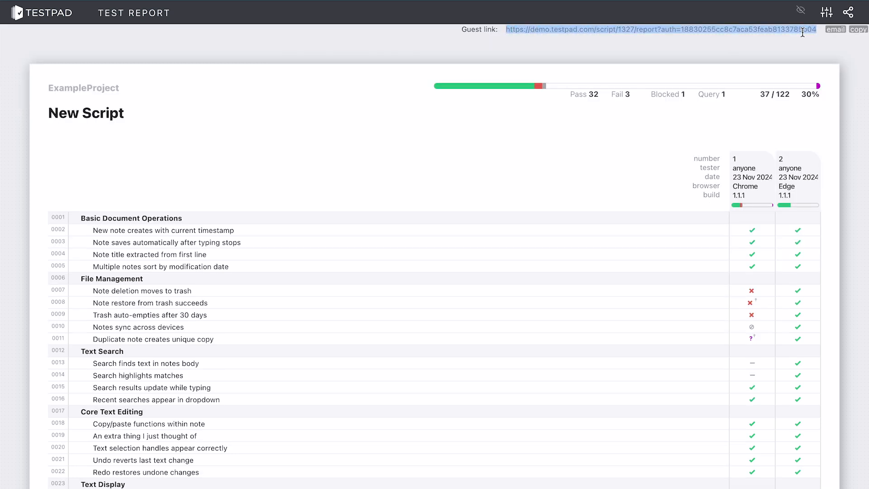
{"action": "left_click", "coordinate": [522, 71]}
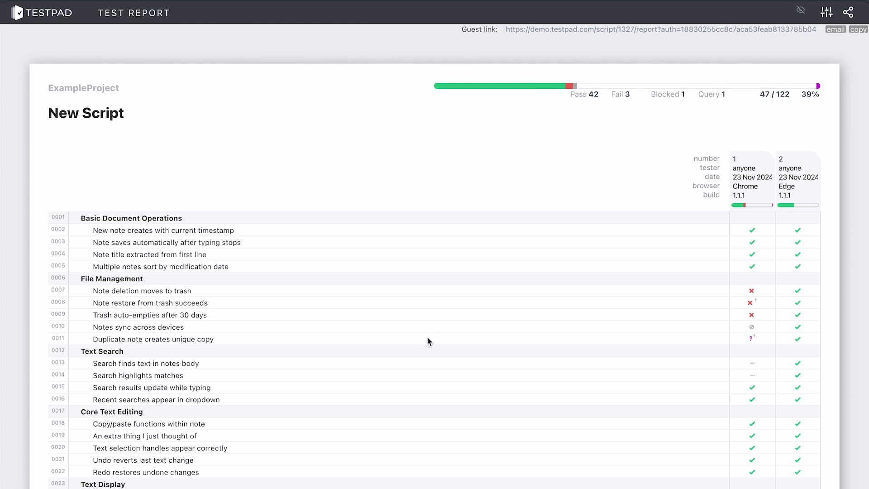
{"action": "scroll", "coordinate": [520, 344], "scroll_direction": "down", "scroll_amount": 3}
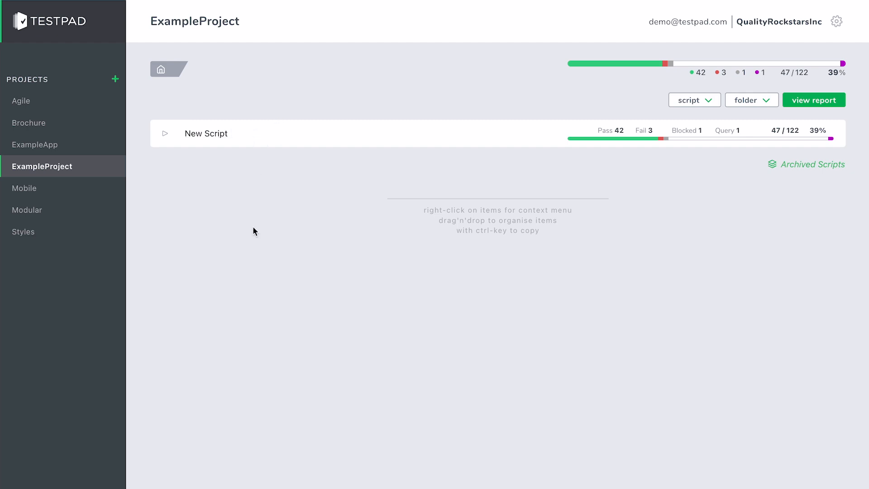
- Create a folder named Release 1.0 in ExampleProject and move New Script into it
{"action": "left_click", "coordinate": [765, 100]}
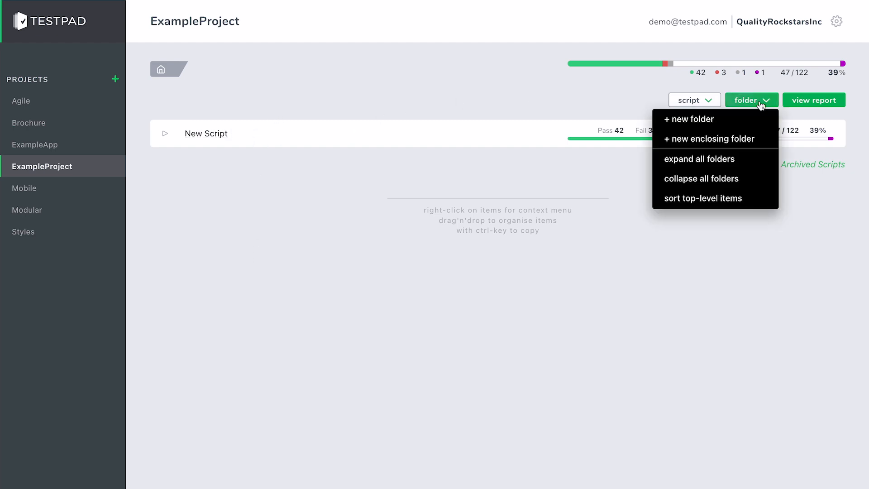
{"action": "left_click", "coordinate": [723, 126]}
{"action": "type", "text": "Release 1"}
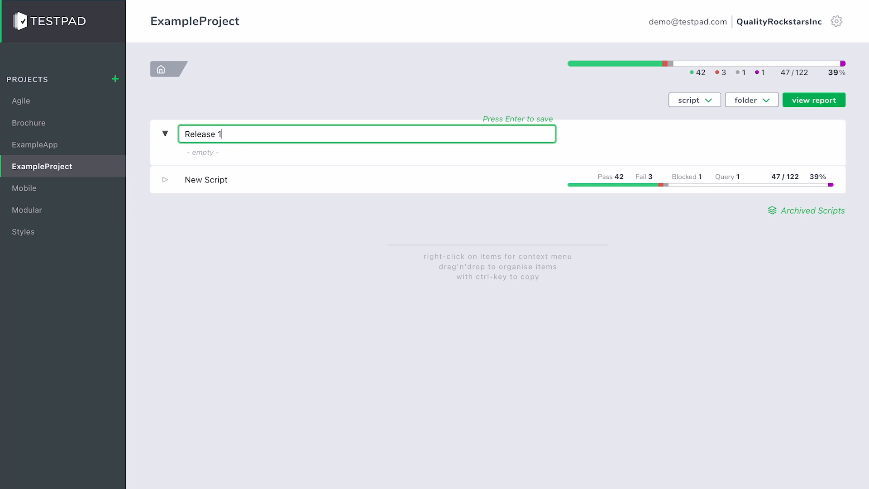
{"action": "key", "text": "Return"}
{"action": "left_click_drag", "start_coordinate": [192, 183], "coordinate": [236, 159]}
- Rename the script inside the Release 1.0 folder as Basic Tests
{"action": "right_click", "coordinate": [228, 159]}
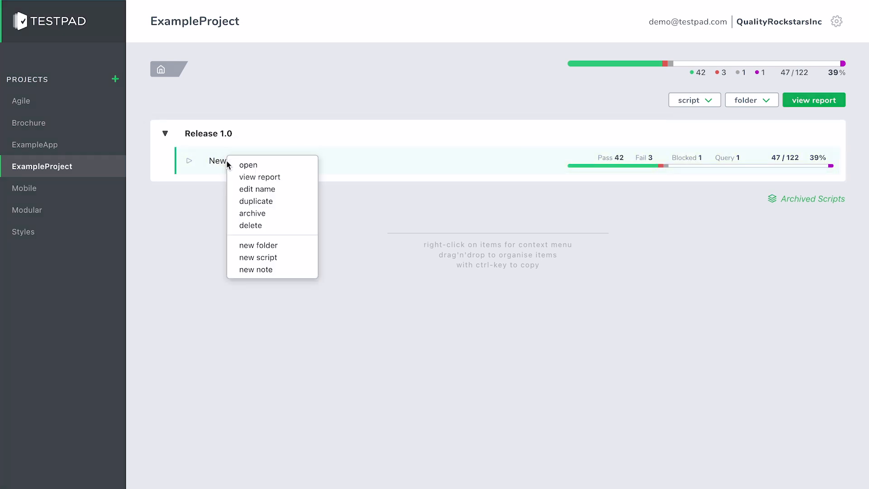
{"action": "left_click", "coordinate": [240, 189]}
{"action": "left_click_drag", "start_coordinate": [268, 161], "coordinate": [208, 162]}
{"action": "type", "text": "Basic Tests"}
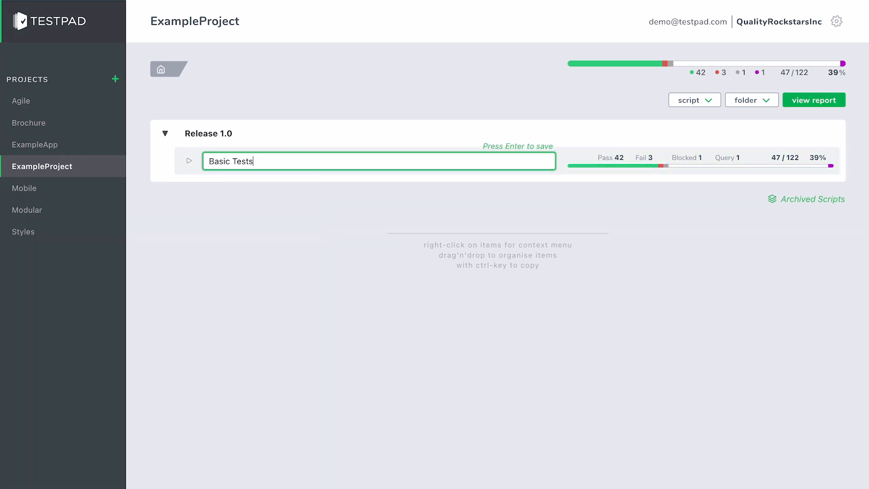
{"action": "key", "text": "Return"}
- Add two scripts named Non-functional tests and Security Tests to the Release 1.0 folder
{"action": "right_click", "coordinate": [209, 133]}
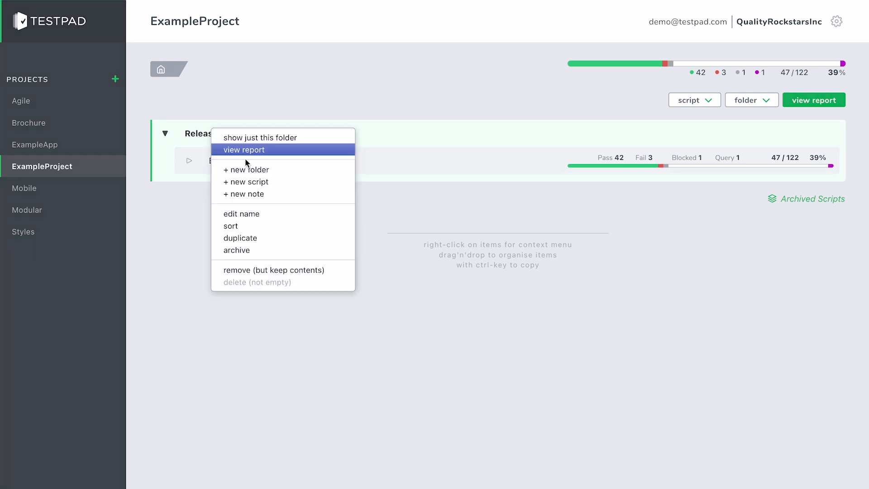
{"action": "left_click", "coordinate": [256, 182]}
{"action": "type", "text": "Non-functional tests"}
{"action": "key", "text": "Return"}
{"action": "right_click", "coordinate": [212, 132]}
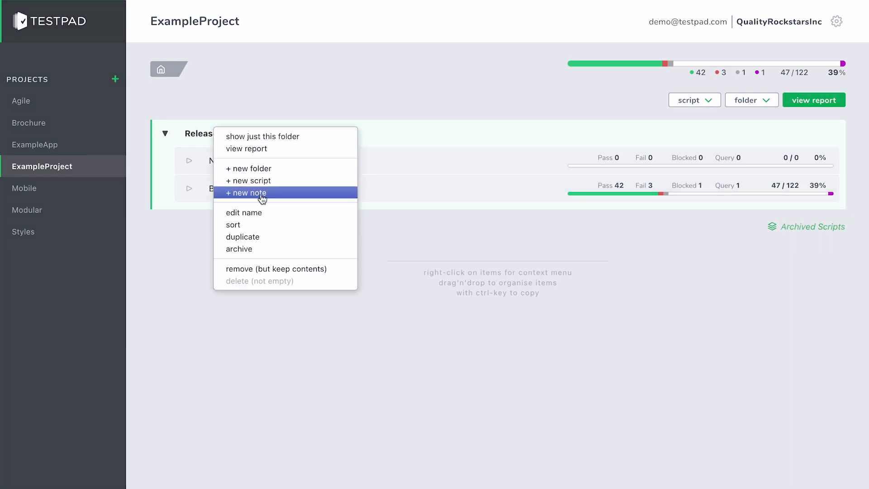
{"action": "left_click", "coordinate": [237, 182]}
{"action": "type", "text": "Security Tests"}
- Add a Social Media Sharing script to Release 1.0 and order the scripts as Basic Tests, Security Tests, Social Media Sharing, Non-functional tests
{"action": "right_click", "coordinate": [212, 132]}
{"action": "left_click", "coordinate": [236, 182]}
{"action": "type", "text": "Social Media Sharing"}
{"action": "key", "text": "Return"}
{"action": "left_click_drag", "start_coordinate": [235, 244], "coordinate": [264, 157]}
{"action": "left_click_drag", "start_coordinate": [235, 188], "coordinate": [252, 235]}
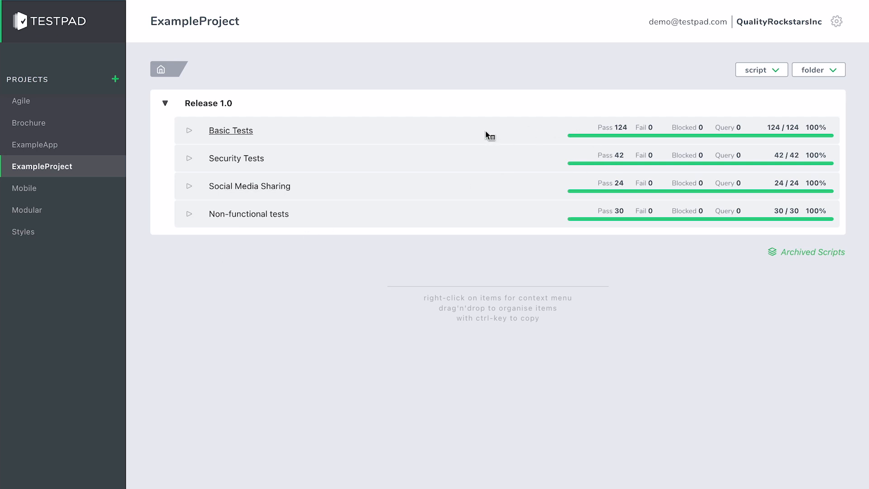
- Duplicate the Release 1.0 folder together with its four scripts in ExampleProject
{"action": "right_click", "coordinate": [195, 105]}
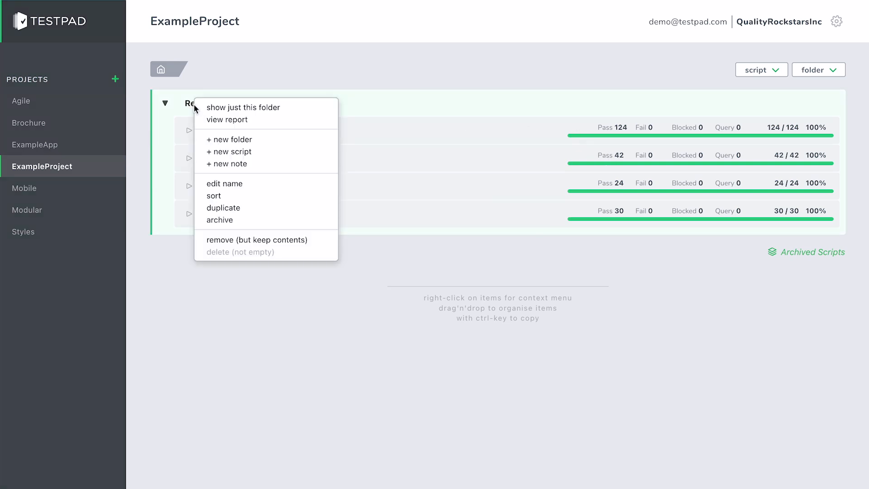
{"action": "left_click", "coordinate": [250, 213]}
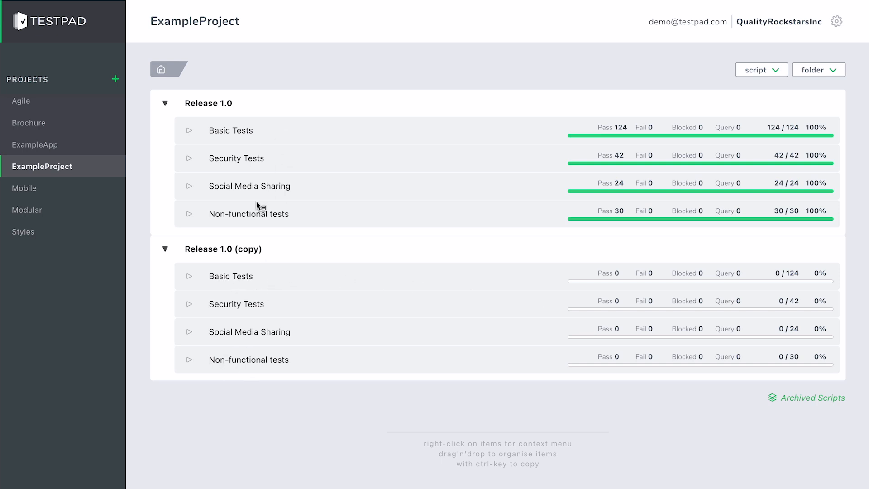
- Rename the duplicated folder as Release 2.0 and move it above the Release 1.0 folder
{"action": "right_click", "coordinate": [216, 250]}
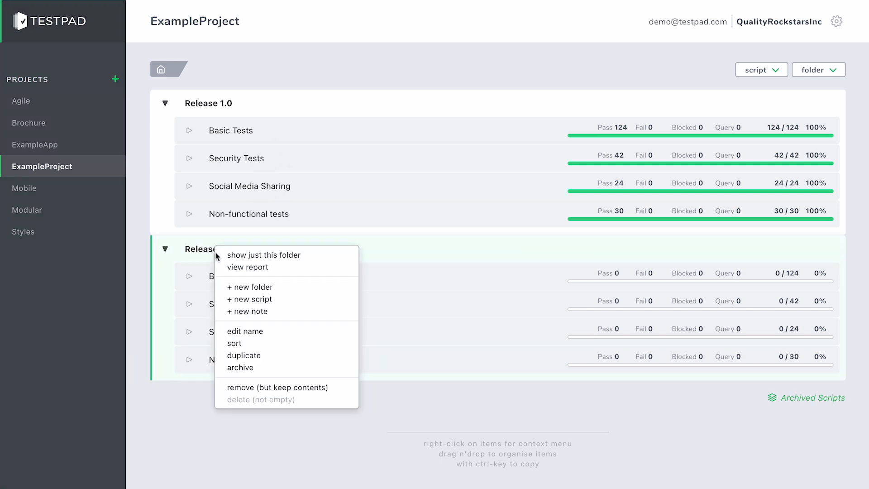
{"action": "left_click", "coordinate": [253, 331]}
{"action": "left_click_drag", "start_coordinate": [219, 251], "coordinate": [287, 251]}
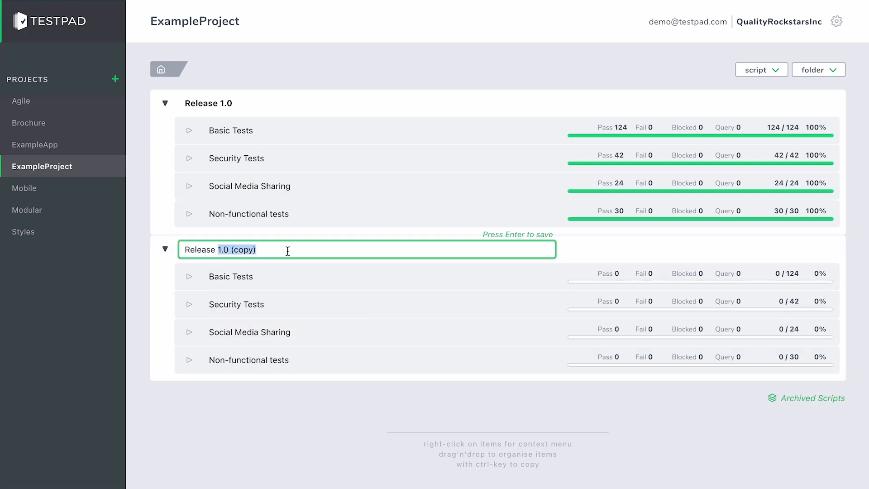
{"action": "type", "text": "2.0"}
{"action": "key", "text": "Return"}
{"action": "left_click_drag", "start_coordinate": [203, 250], "coordinate": [269, 97]}
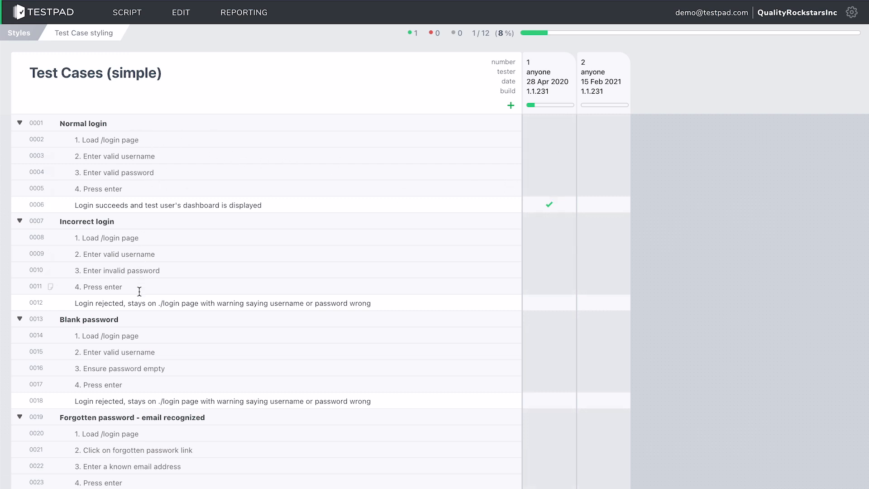
- Open the numbered step lines under Normal login for editing to examine their "--" comment prefix, then leave editing
{"action": "left_click", "coordinate": [75, 140]}
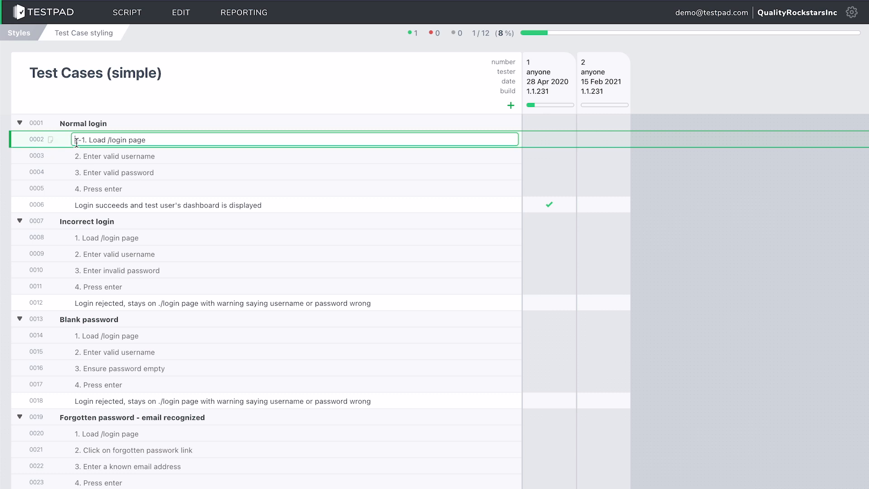
{"action": "type", "text": "--"}
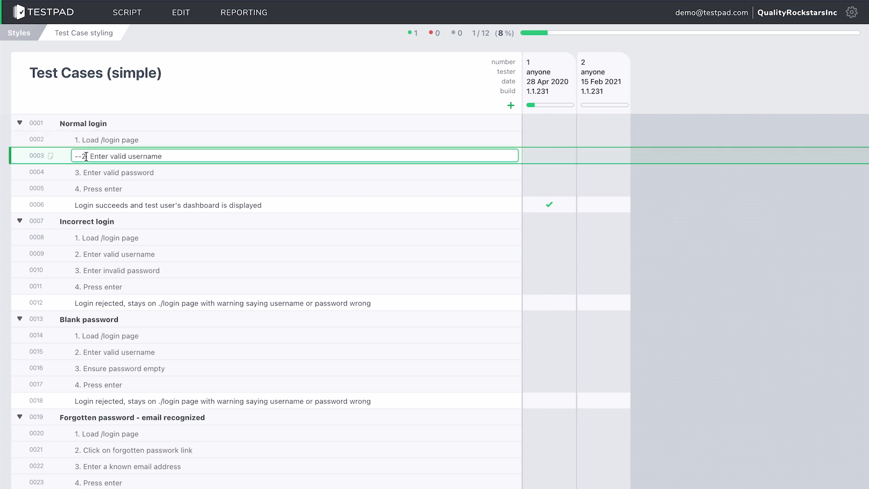
{"action": "key", "text": "Down"}
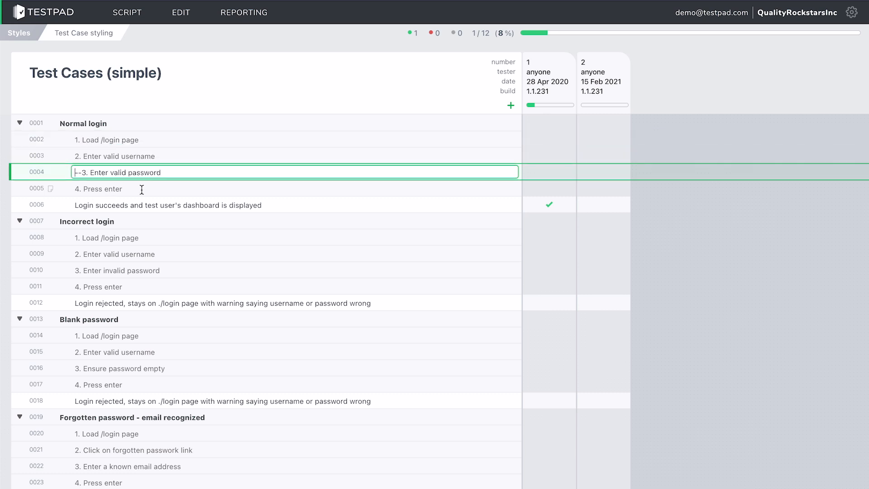
{"action": "key", "text": "Escape"}
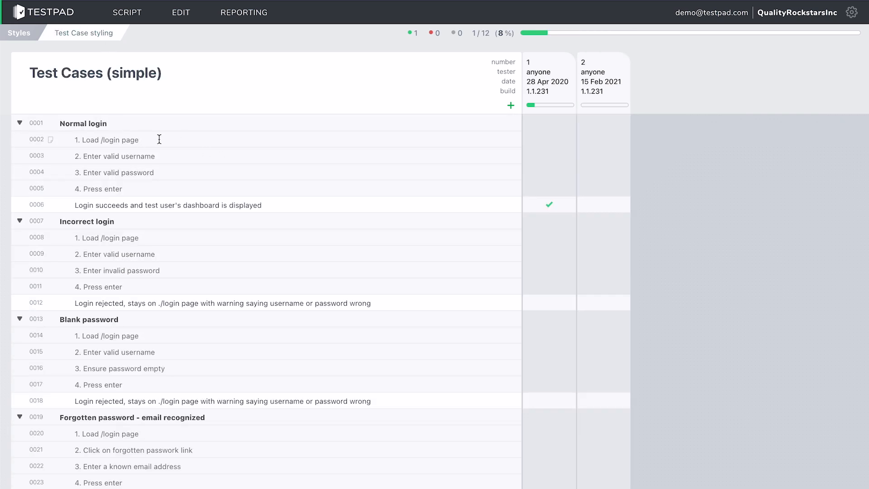
{"action": "left_click", "coordinate": [74, 141]}
{"action": "type", "text": "--"}
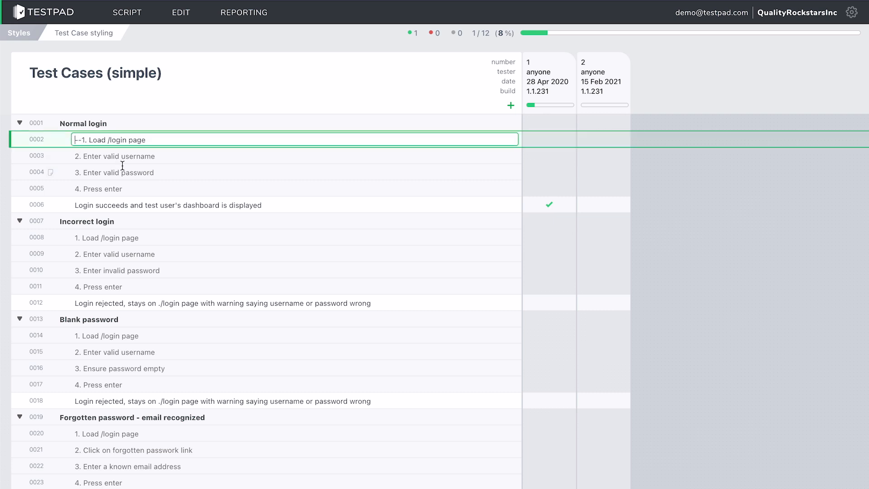
{"action": "key", "text": "Escape"}
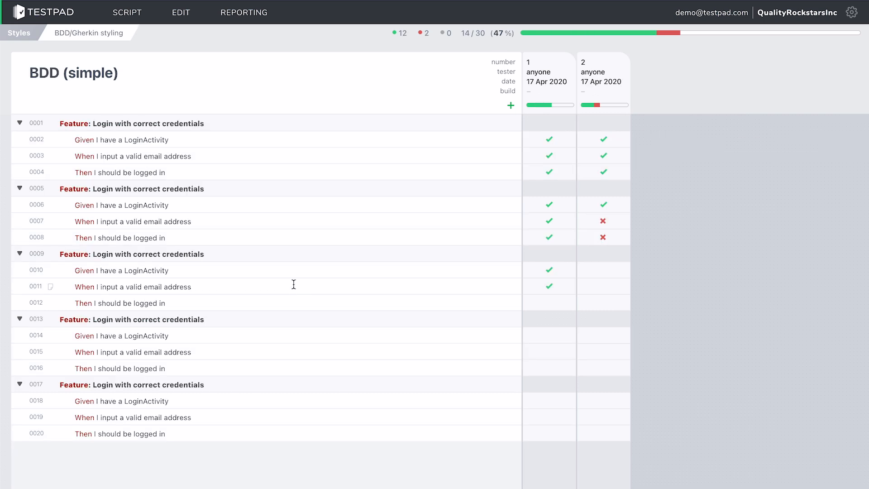